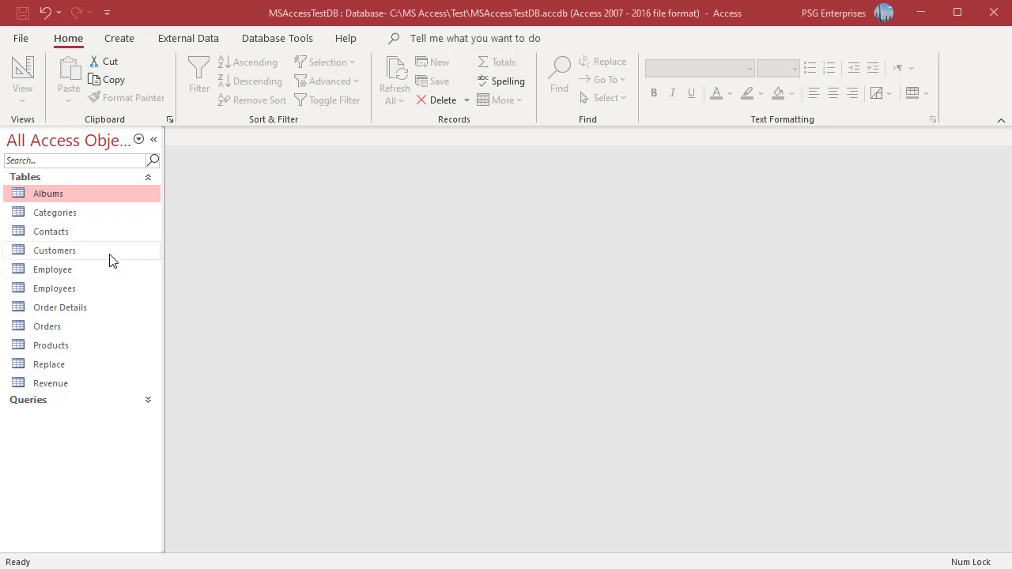
Step: Open the Albums table in Design view and select the Album Name field
right_click(104, 198)
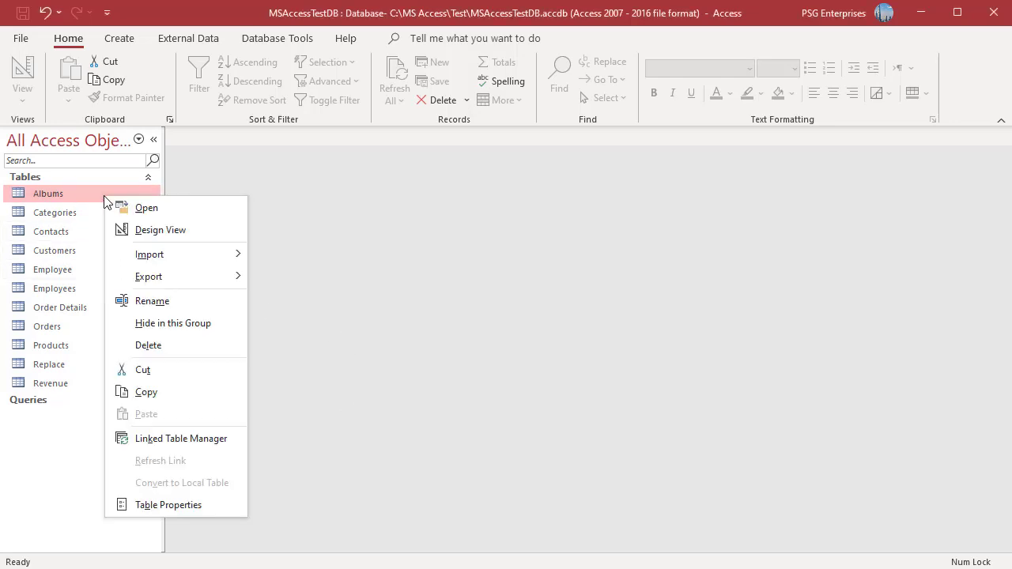
click(147, 230)
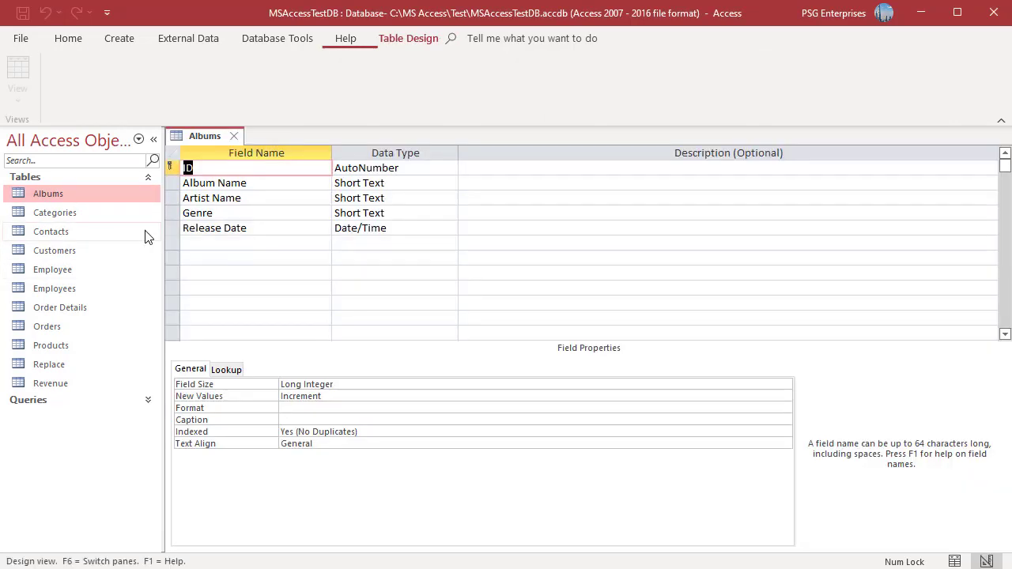
click(405, 184)
Step: Inspect Album Name's Default Value and Validation Rule in the Expression Builder without changing them
click(356, 430)
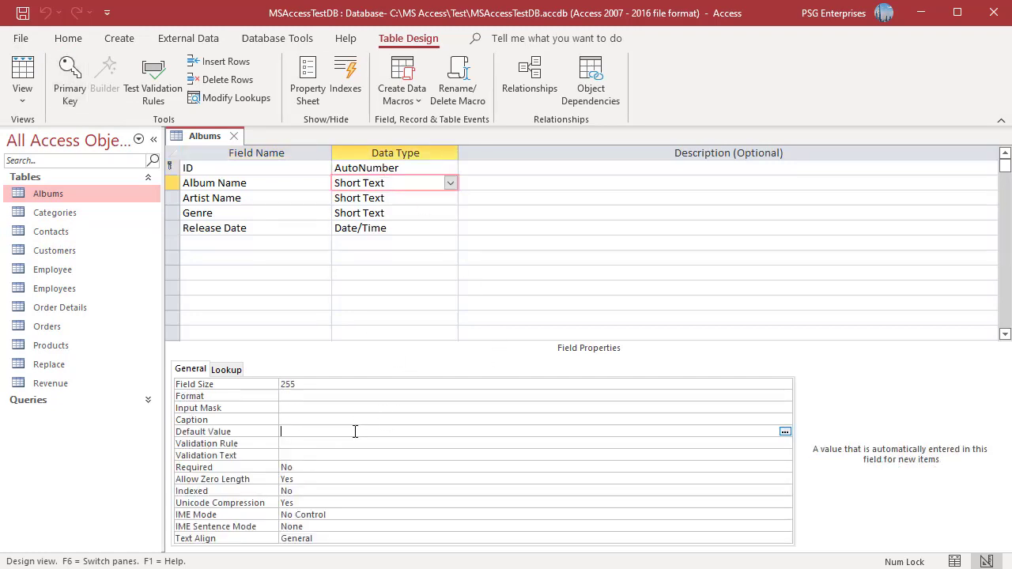
click(784, 432)
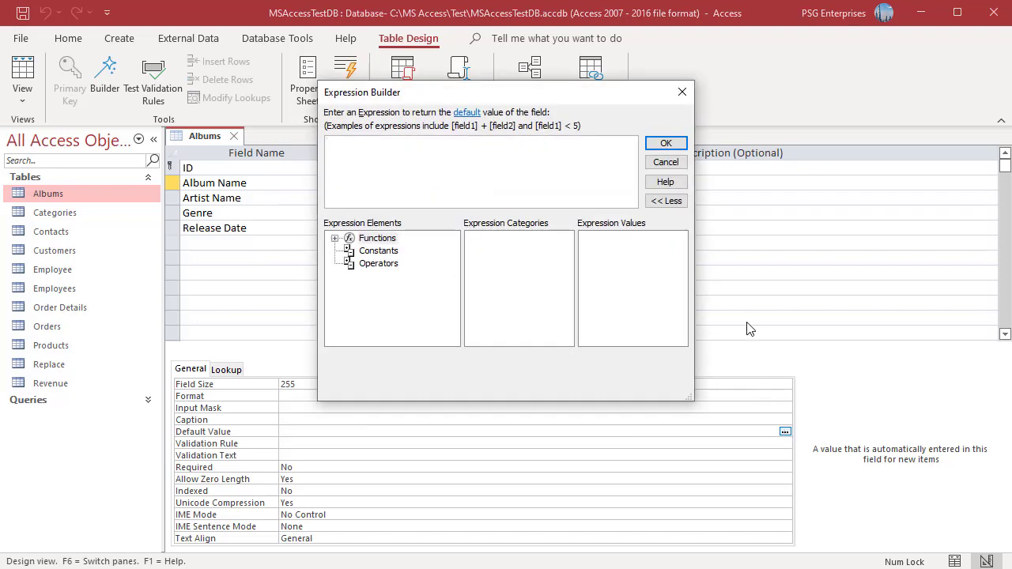
click(682, 92)
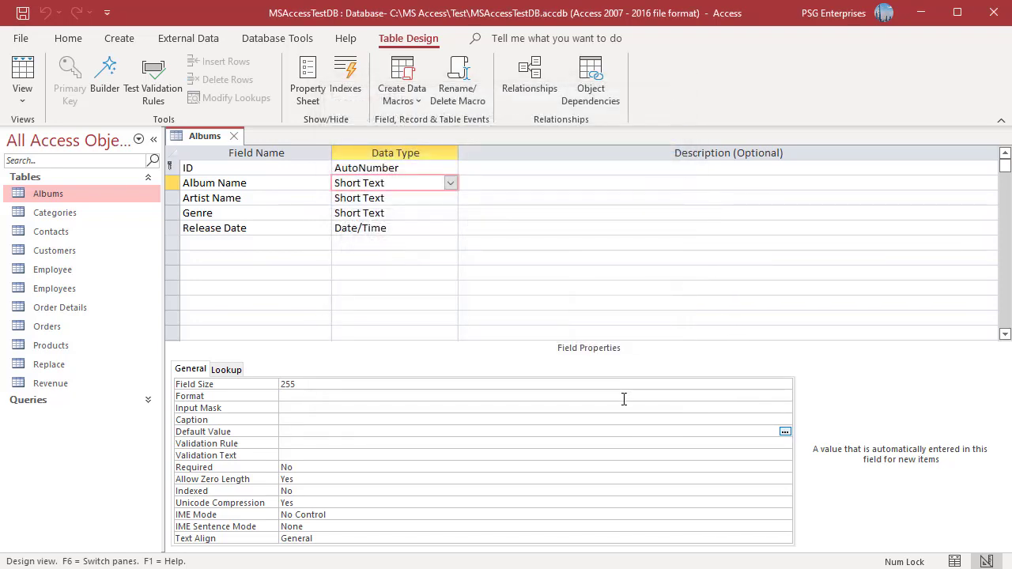
right_click(343, 443)
click(380, 454)
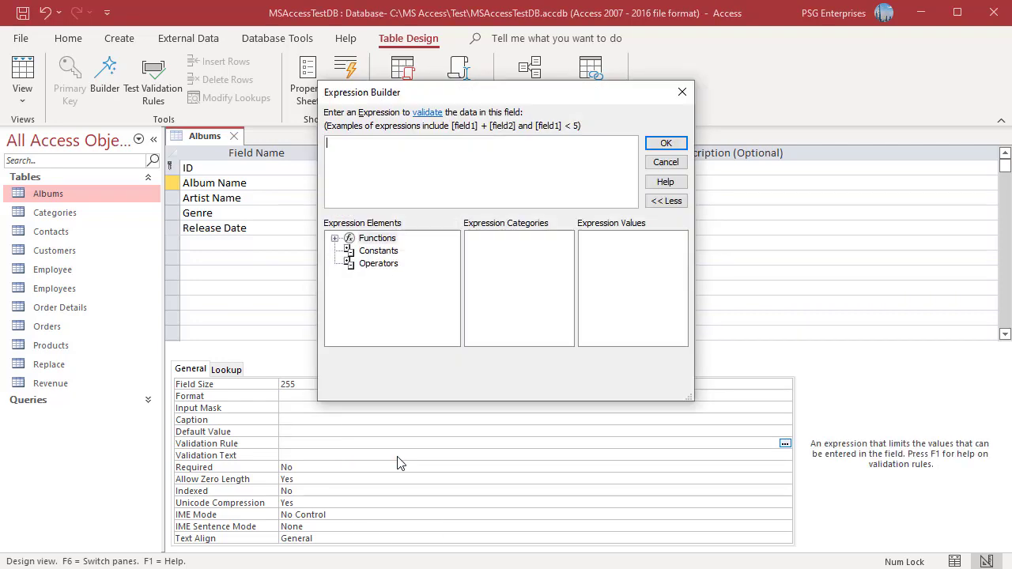
click(681, 93)
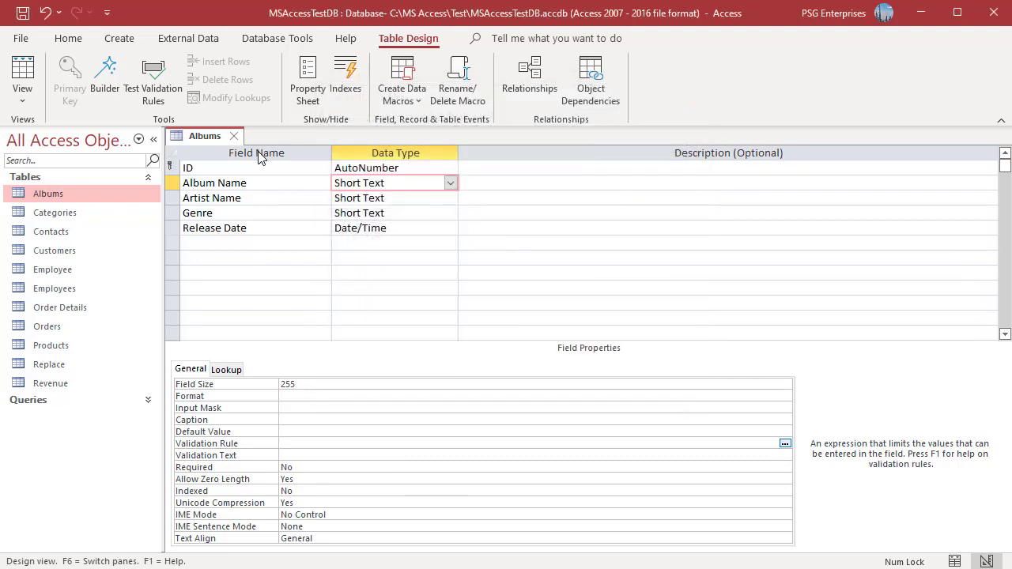
Step: Close the Albums design and start a new query design on the Albums table
click(234, 136)
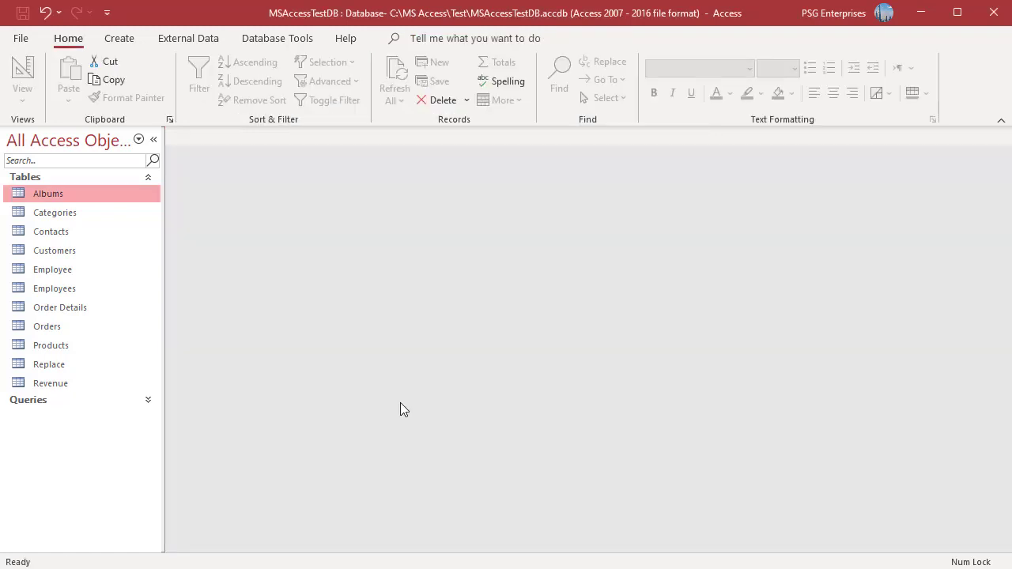
click(120, 40)
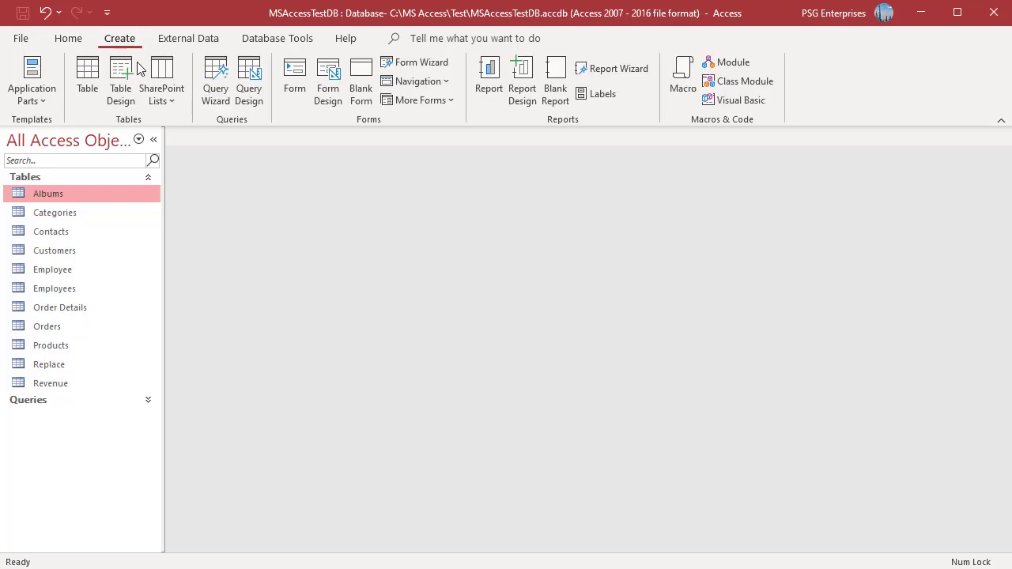
click(260, 100)
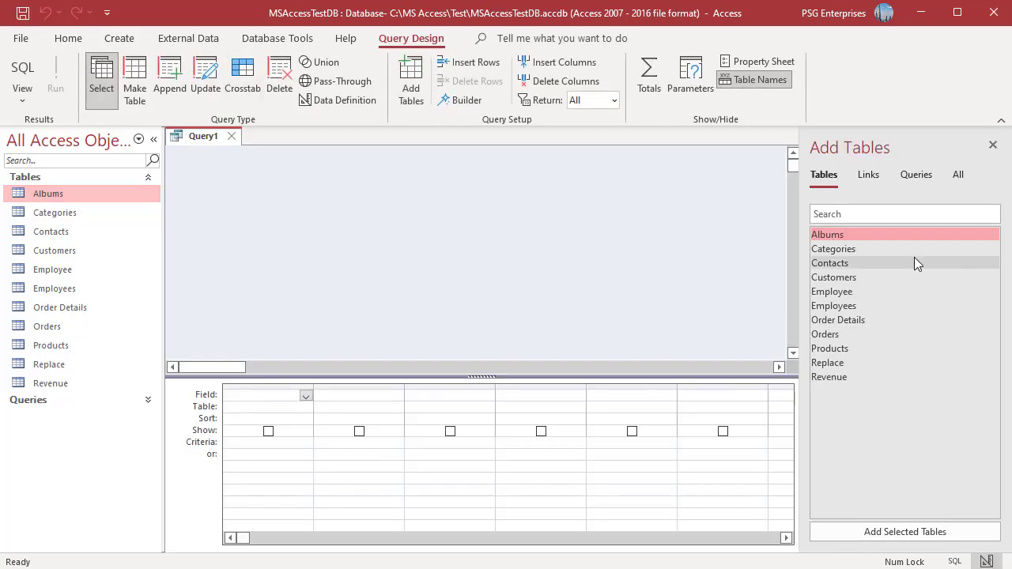
double_click(877, 236)
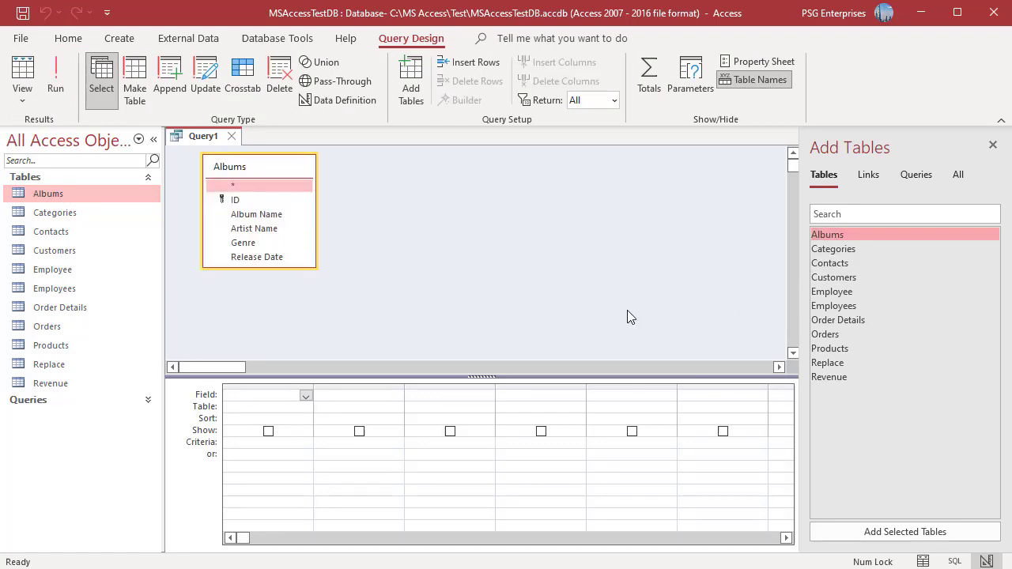
Step: Add the Album Name, Artist Name and Release Date fields to the query grid
double_click(251, 214)
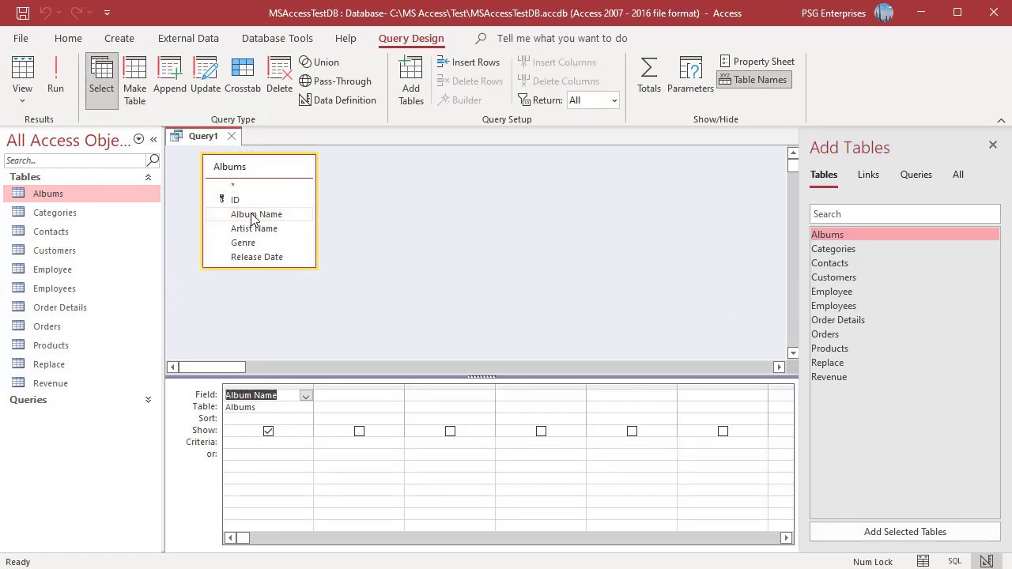
double_click(264, 229)
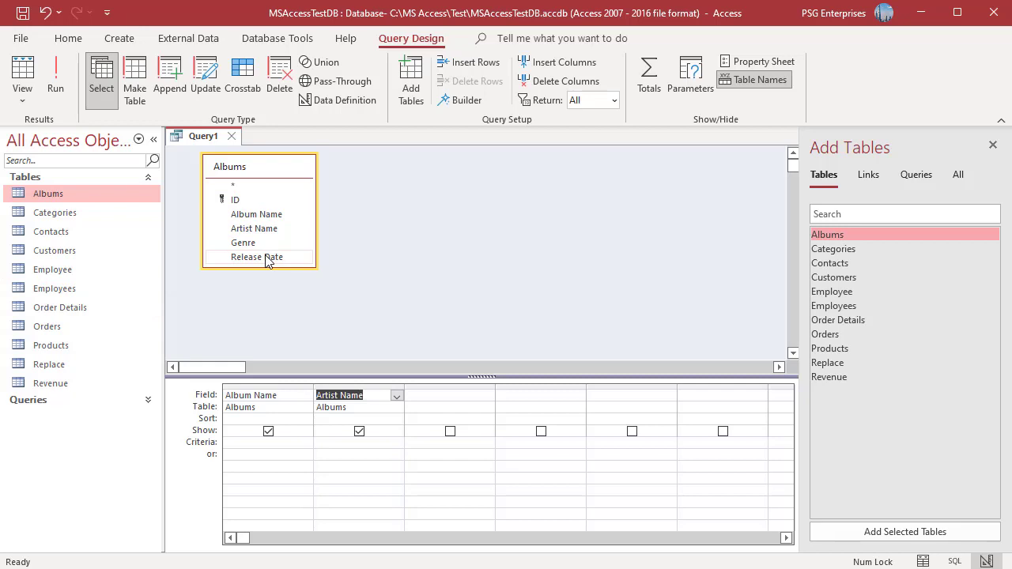
double_click(267, 257)
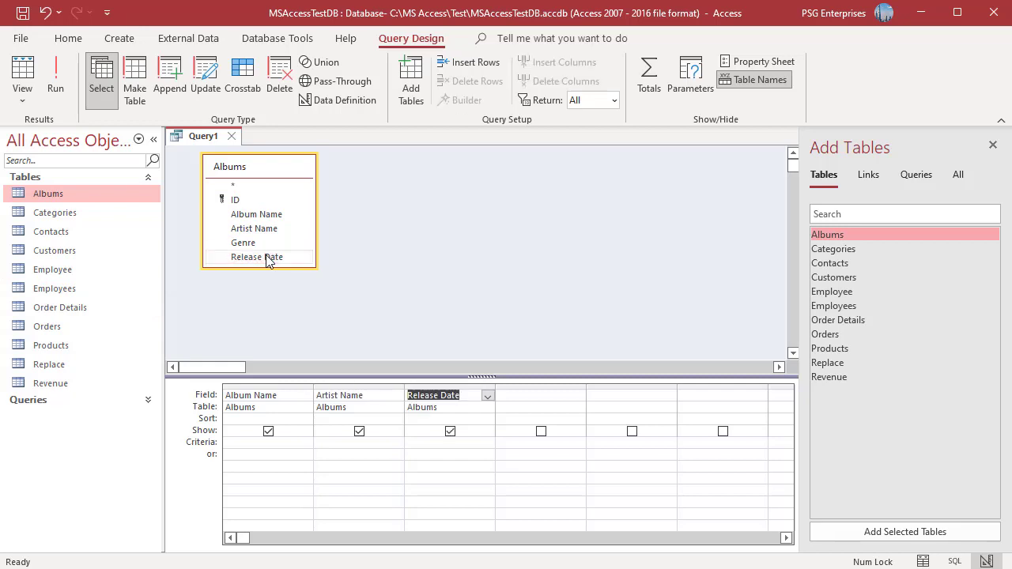
click(524, 289)
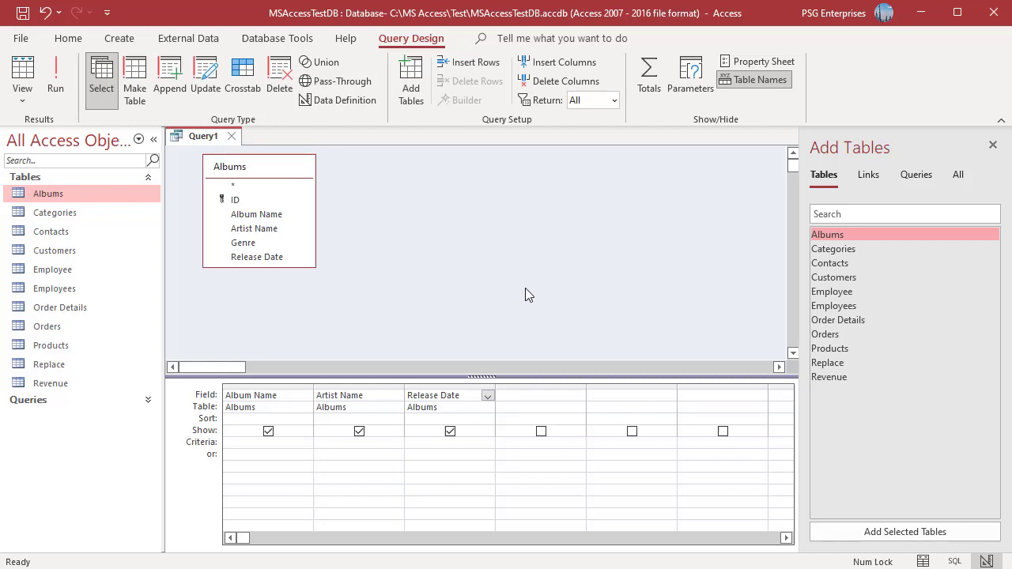
Step: Open the Expression Builder for the Release Date column's Criteria cell via Build...
click(424, 442)
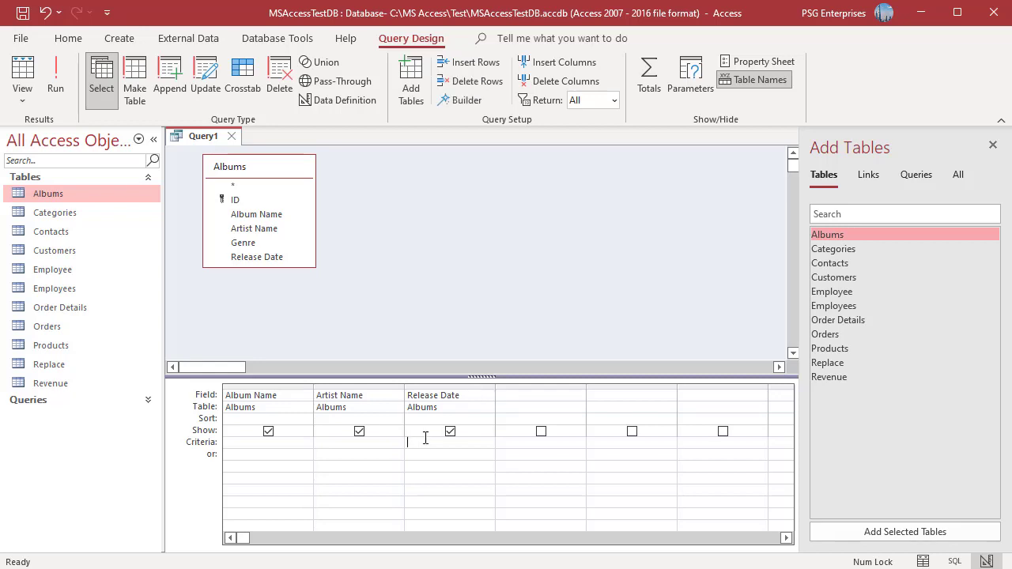
click(463, 100)
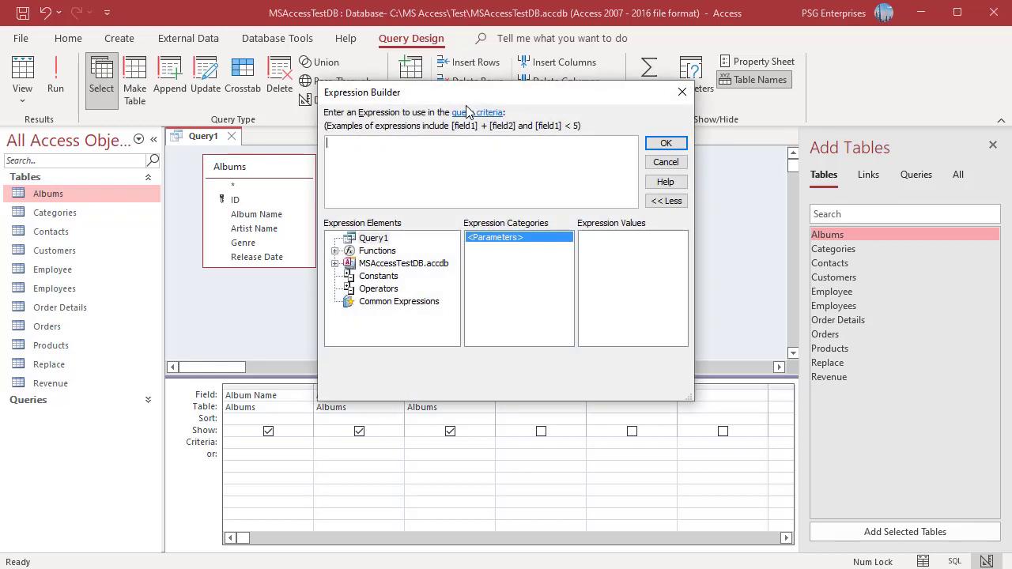
click(682, 93)
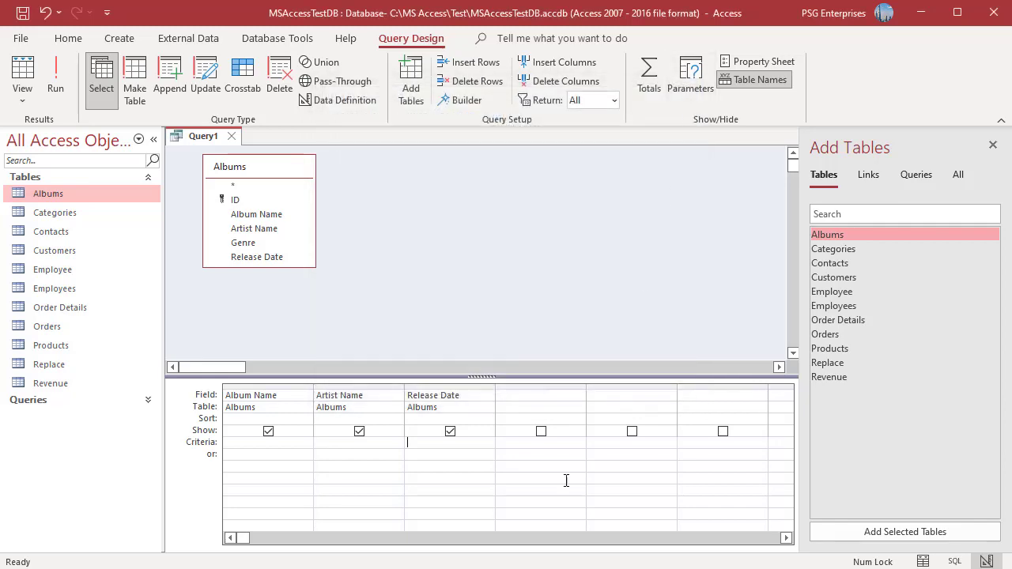
right_click(411, 443)
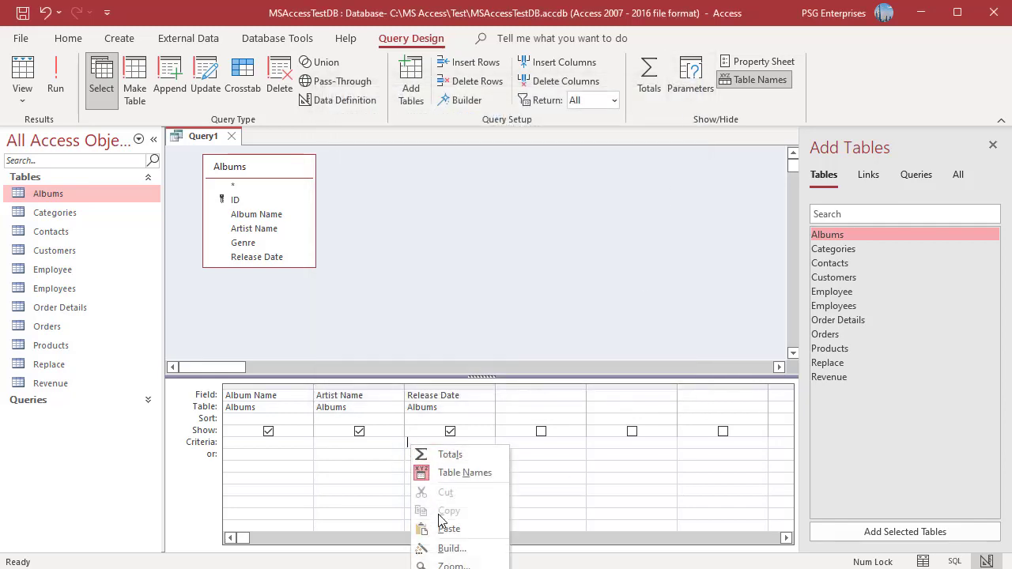
click(451, 549)
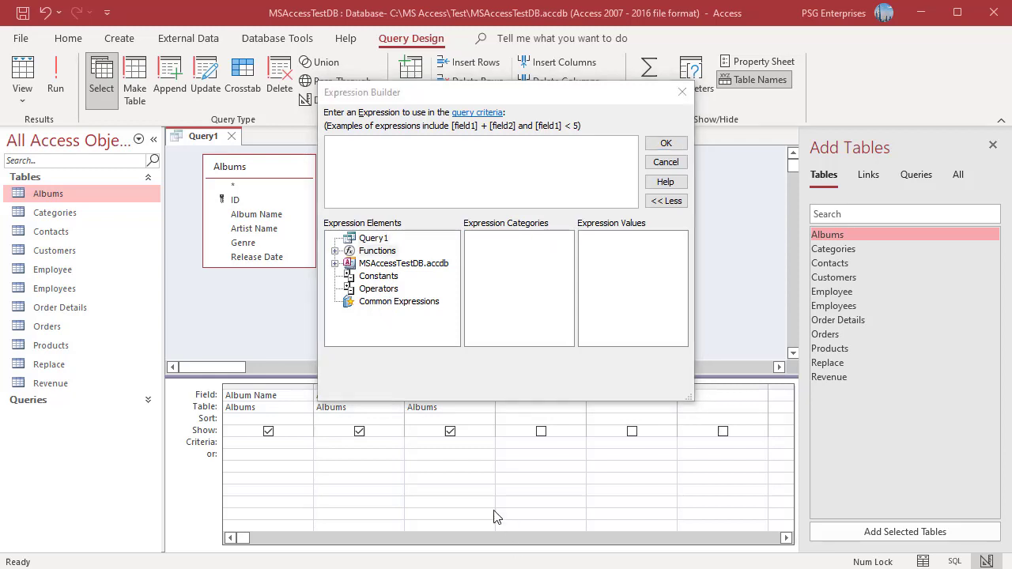
Step: Browse the Built-In Date/Time functions, then expand MSAccessTestDB.accdb to list its object groups
click(335, 251)
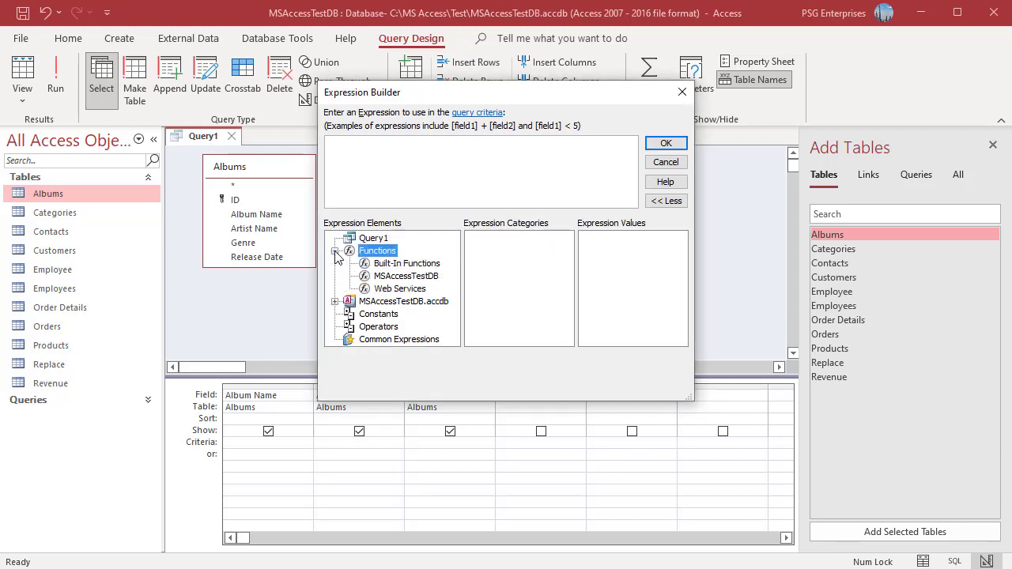
click(404, 264)
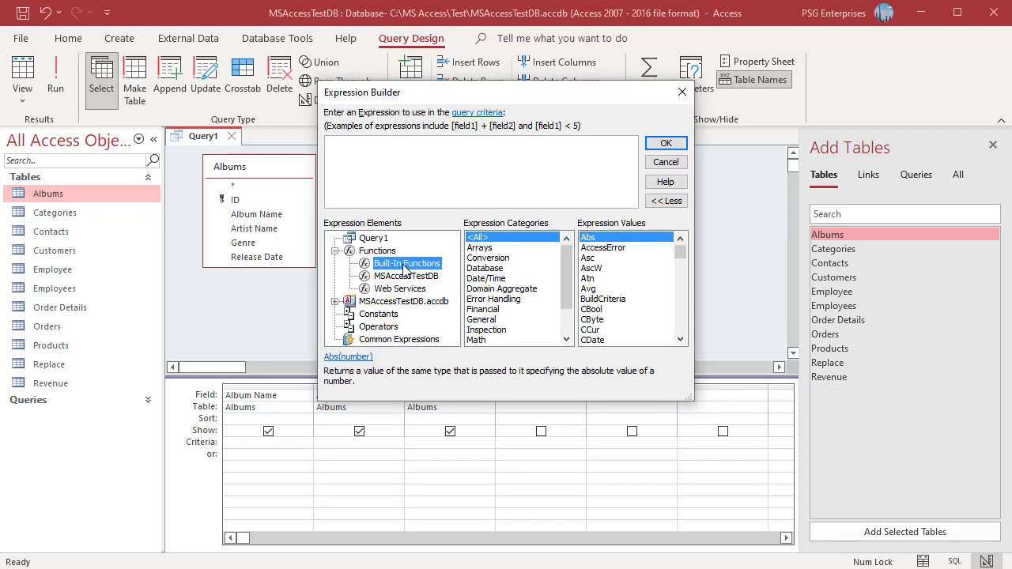
click(485, 278)
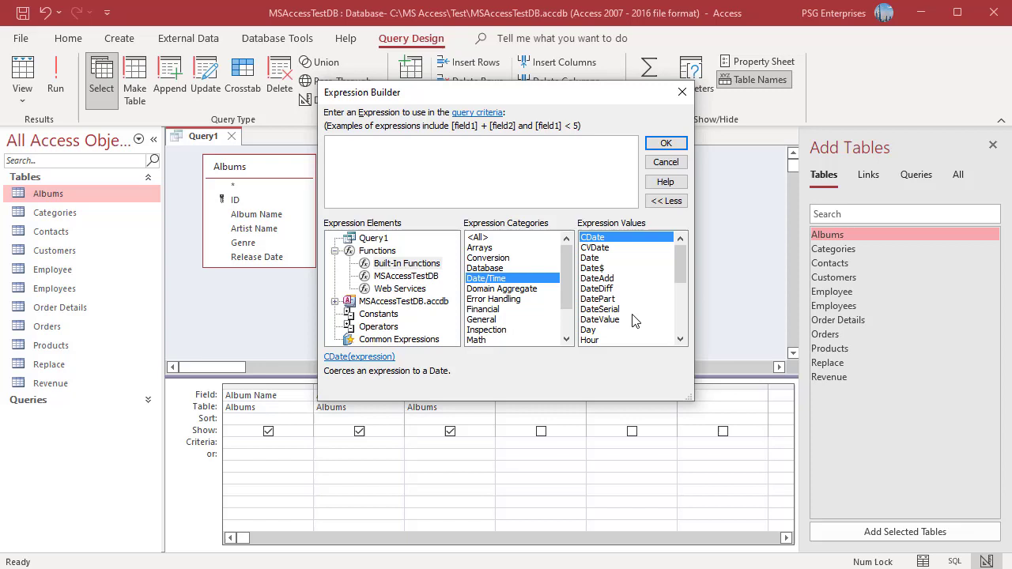
click(335, 251)
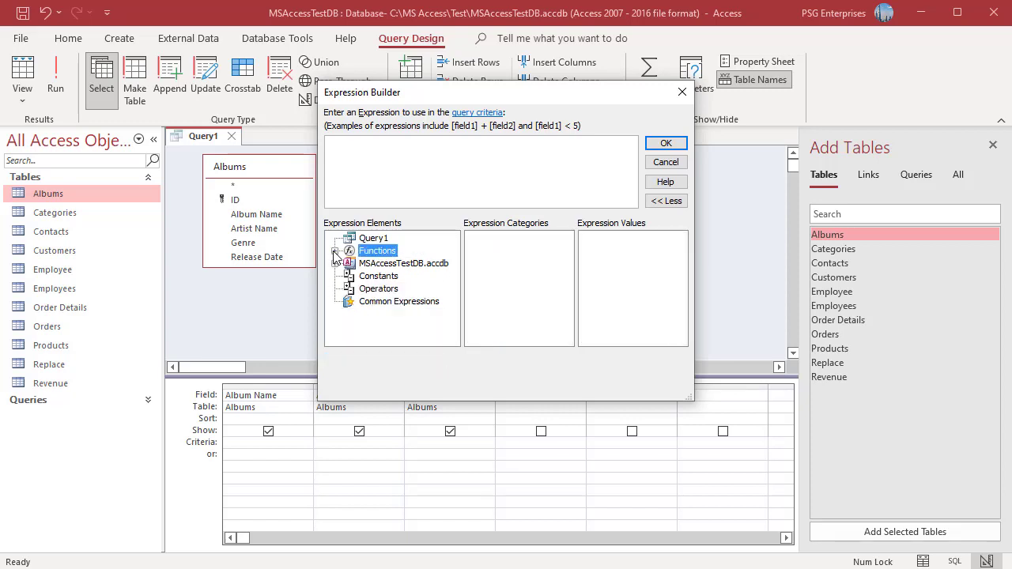
click(335, 263)
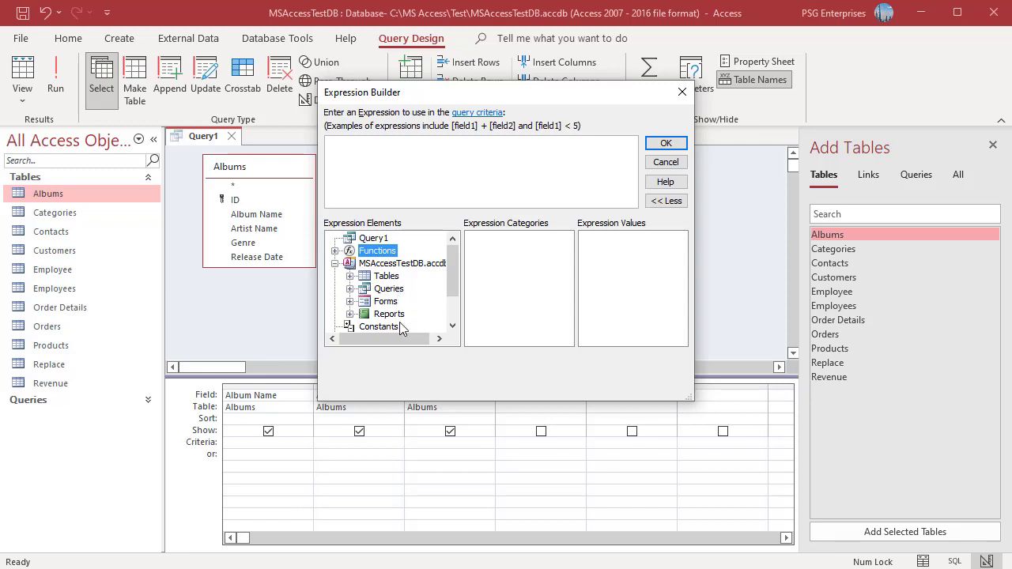
Step: Look at the Albums table's fields among the database's tables, then collapse the tree
click(350, 276)
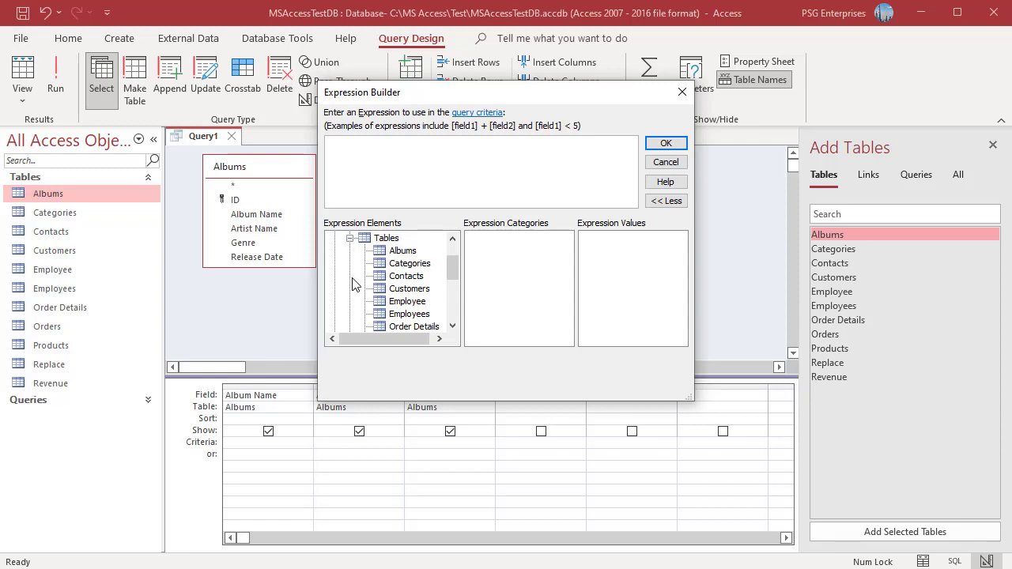
click(403, 254)
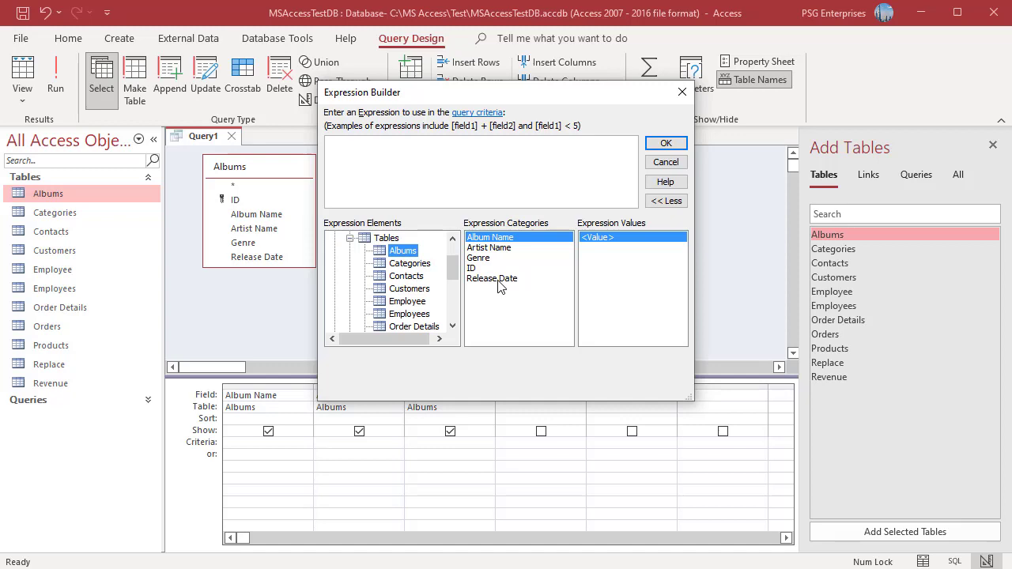
key(Left)
key(Left)
key(Left)
key(Left)
Step: Browse Constants, Arithmetic operators and the Common Expressions current date/time entries
click(376, 278)
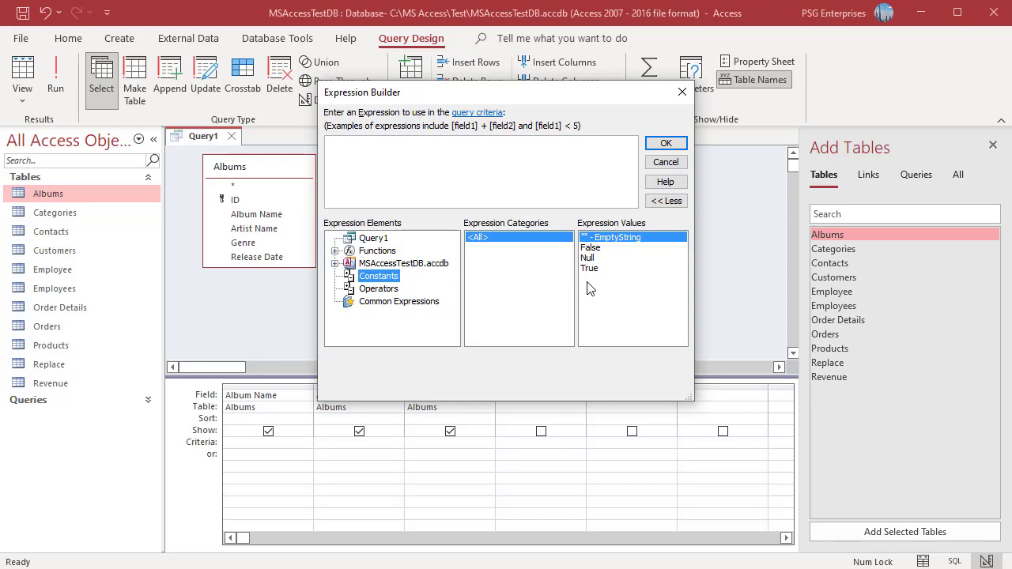
click(381, 290)
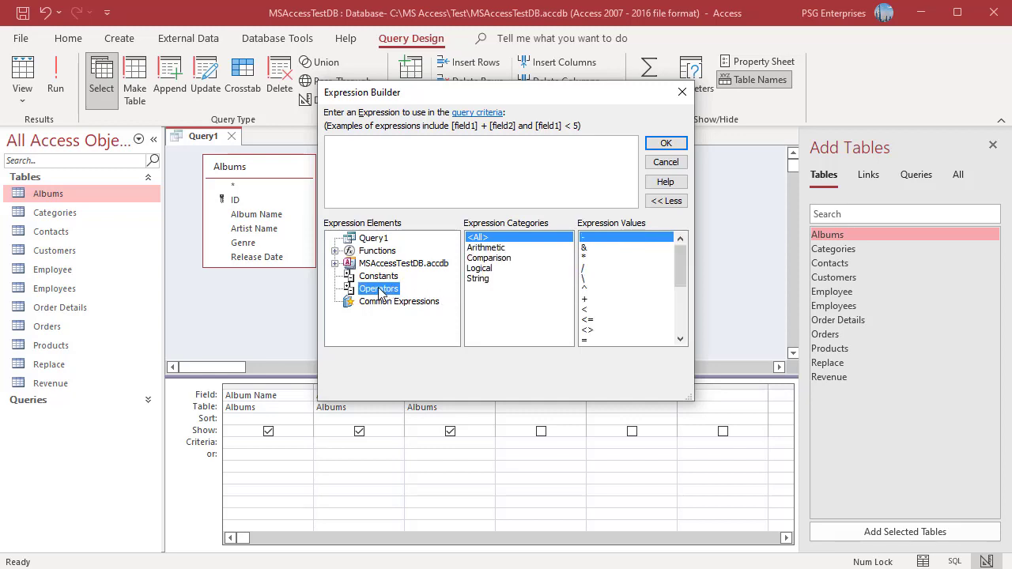
click(497, 249)
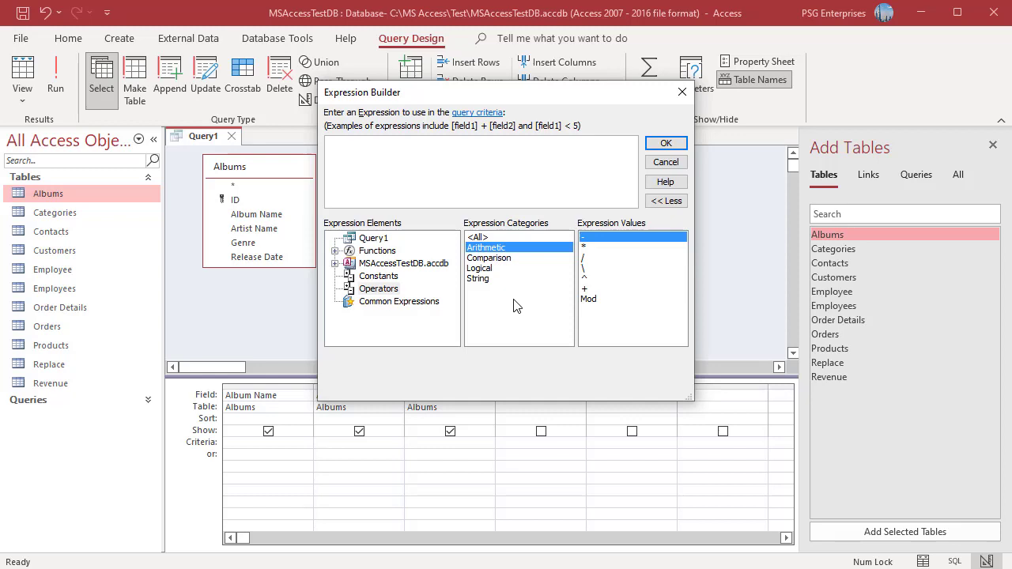
click(397, 302)
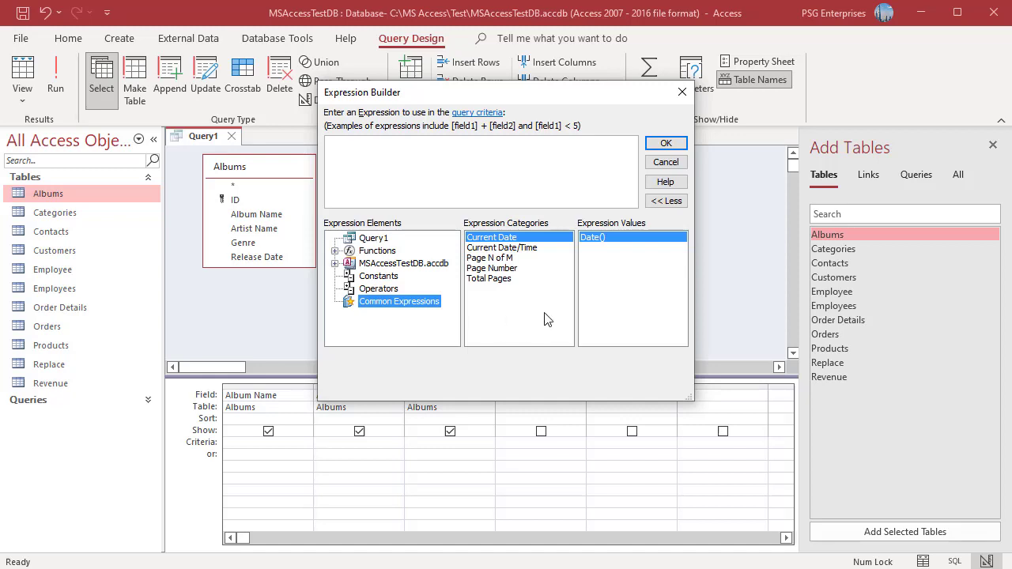
click(522, 247)
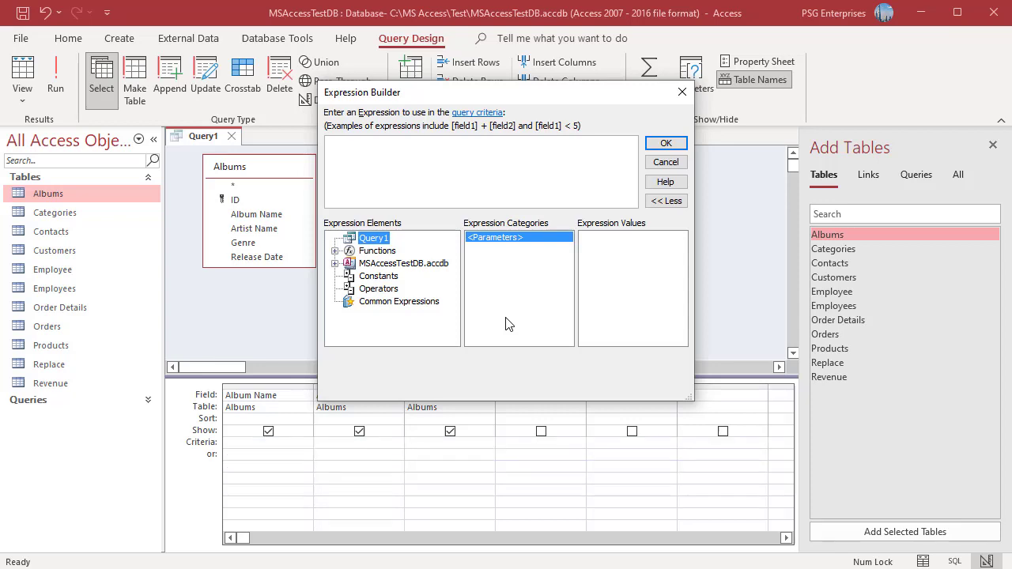
Step: Insert the Year function from Built-In Date/Time functions, giving Year(«date»)
click(334, 251)
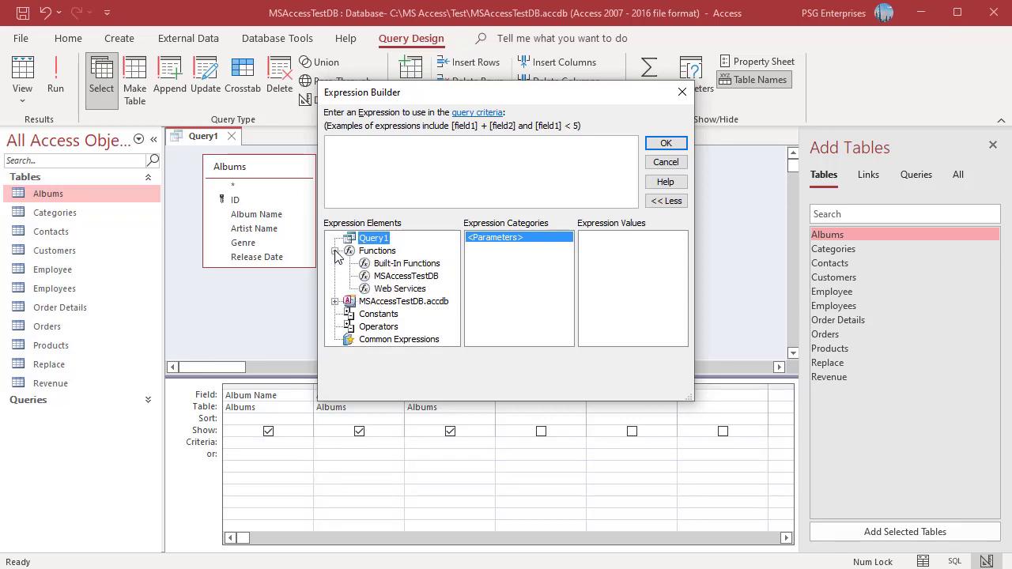
click(386, 265)
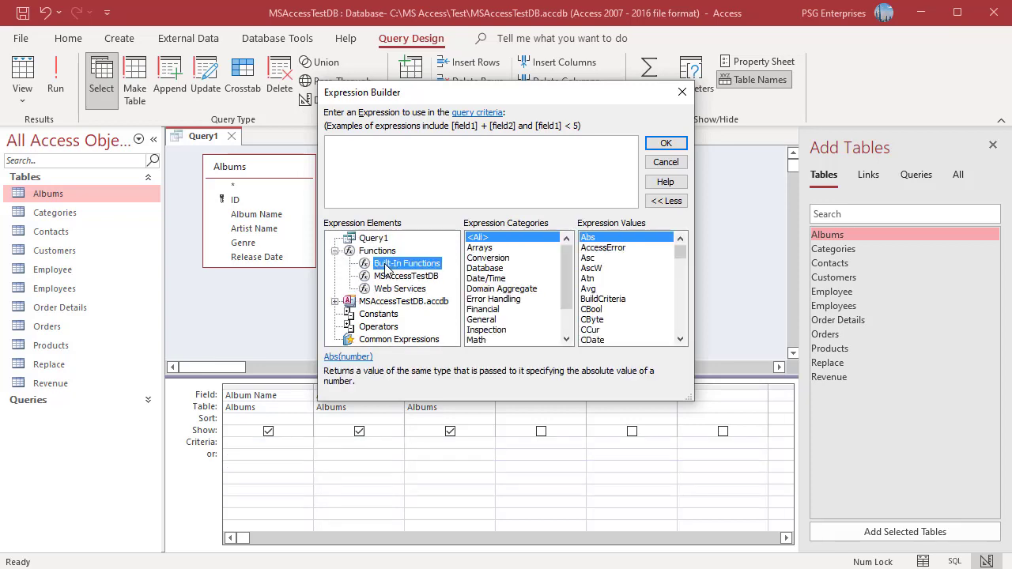
click(485, 283)
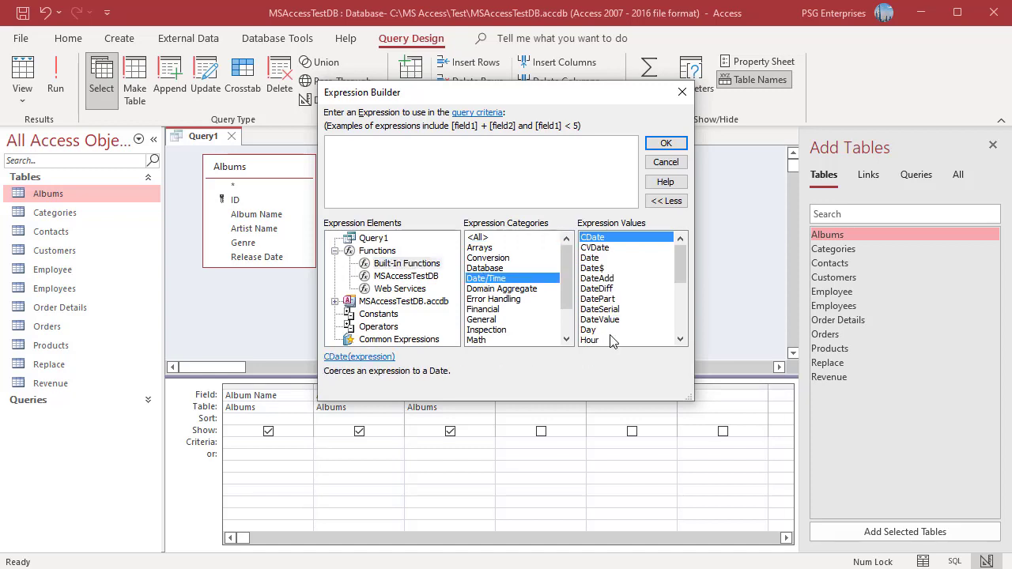
drag(681, 278, 684, 330)
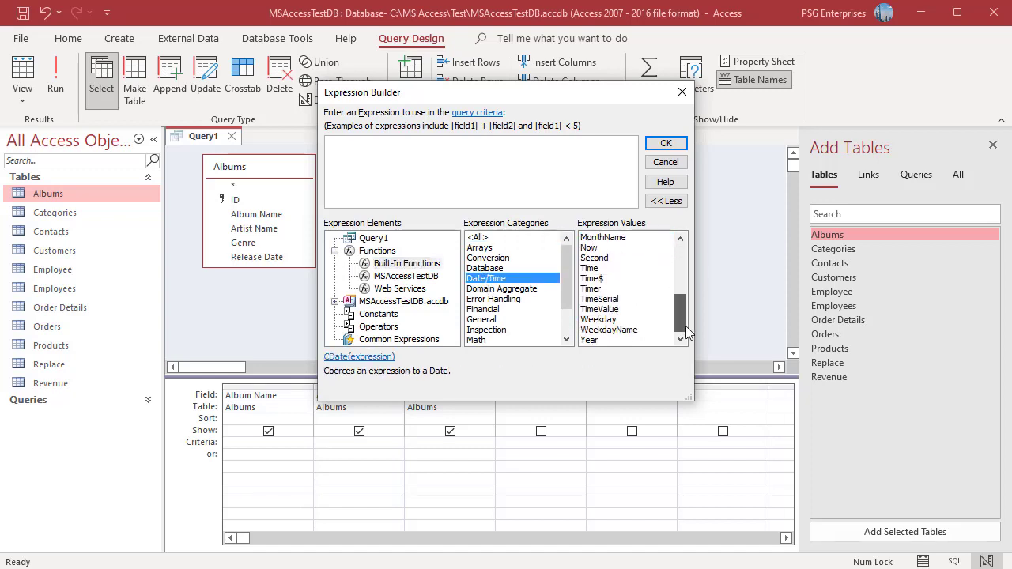
double_click(591, 341)
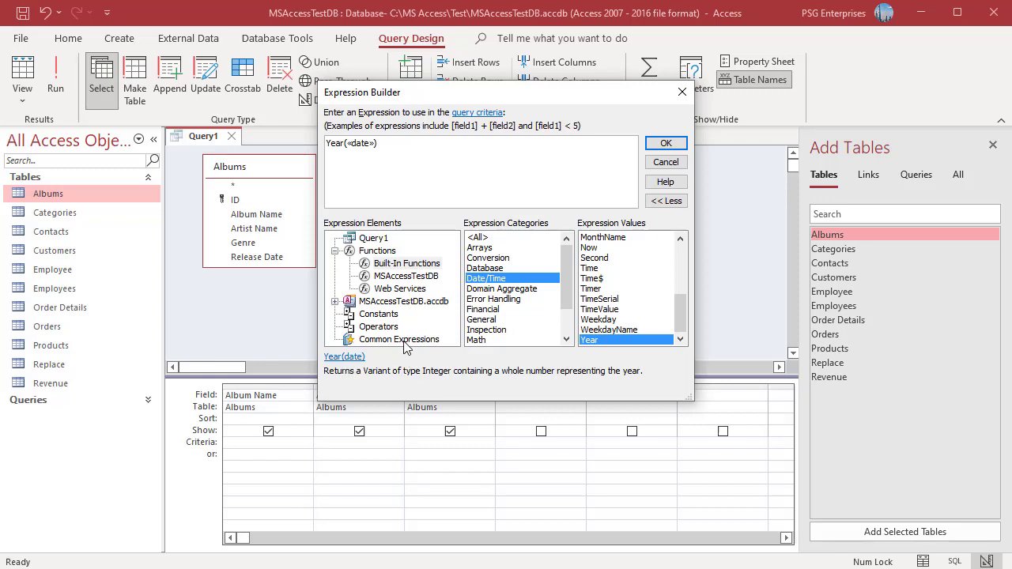
Step: Replace the «date» placeholder with the Albums table's Release Date field
click(373, 238)
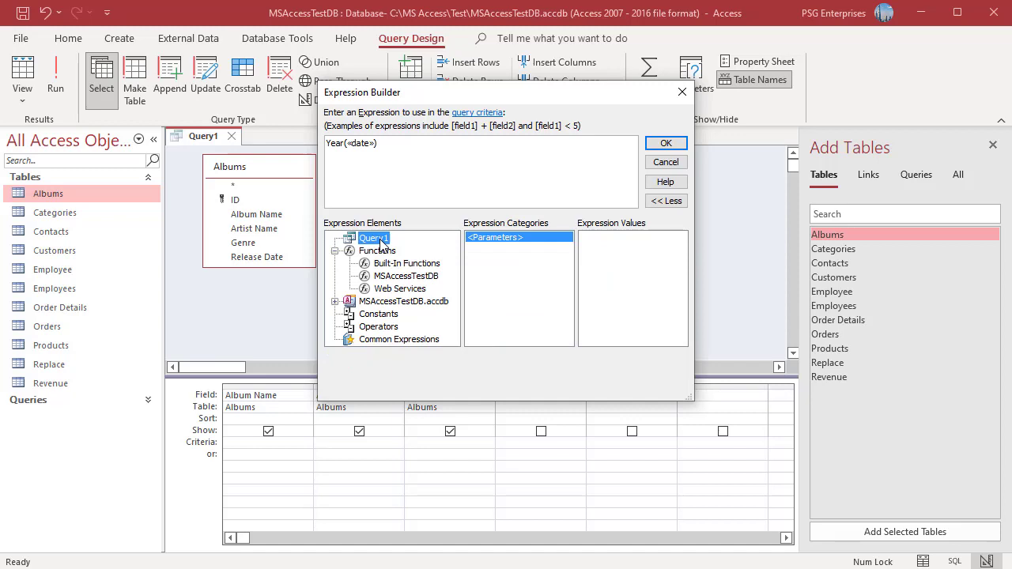
click(335, 250)
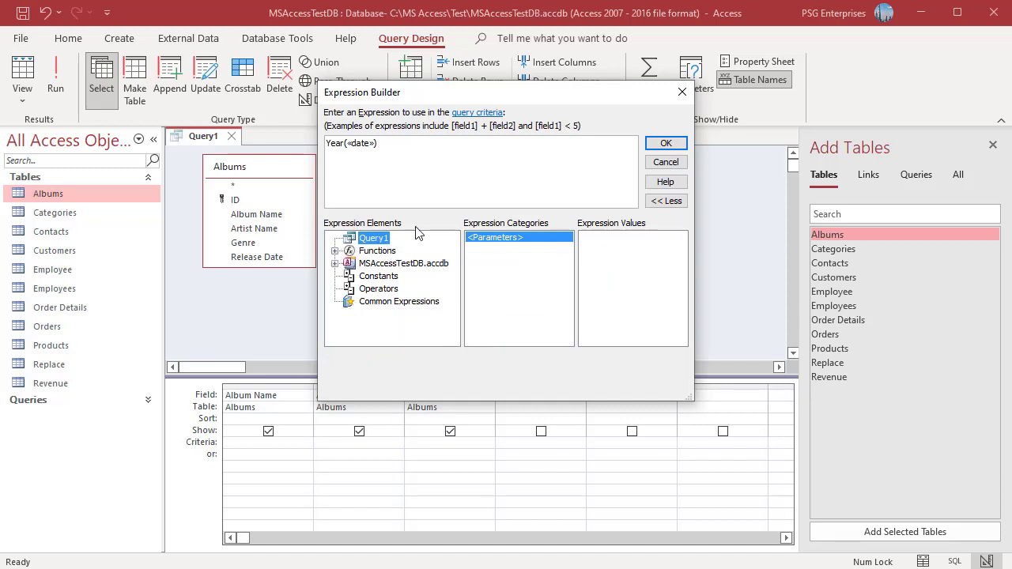
click(360, 144)
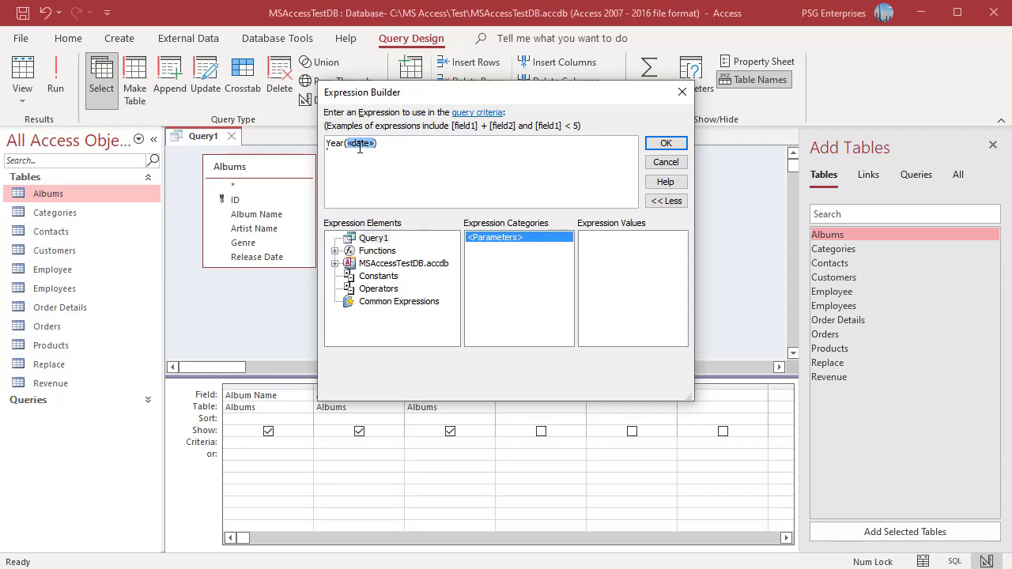
click(335, 264)
click(349, 276)
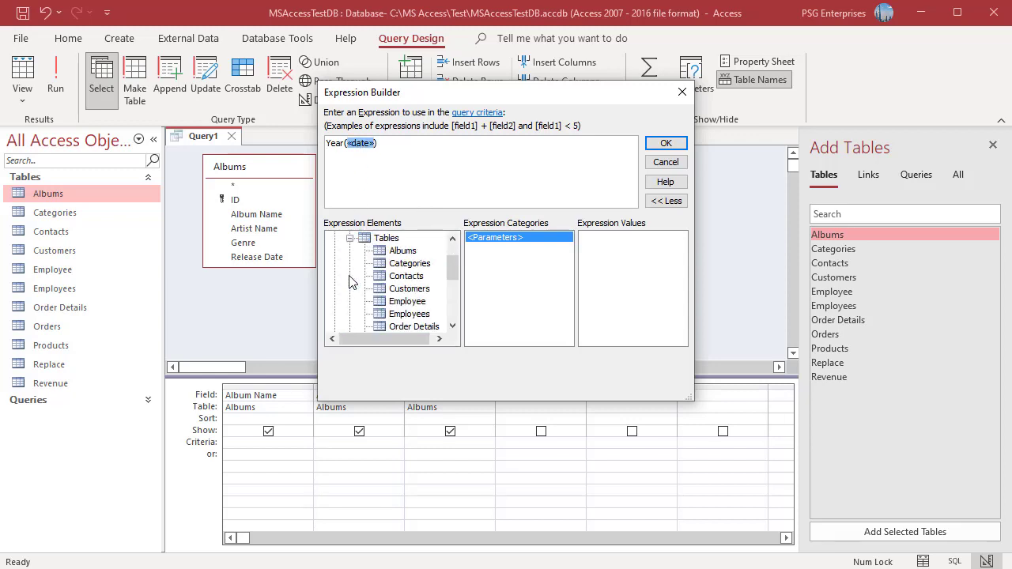
click(403, 252)
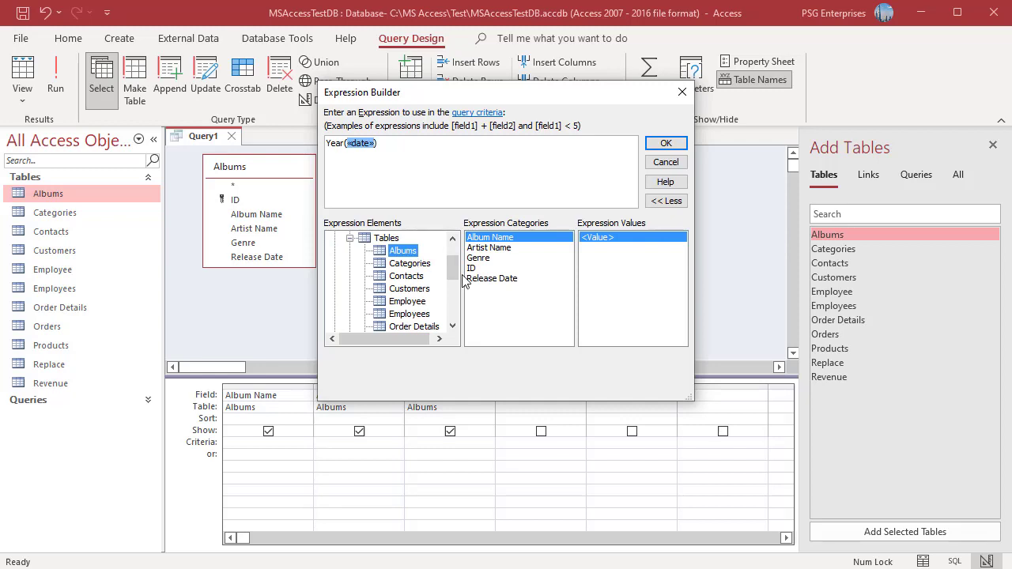
double_click(494, 280)
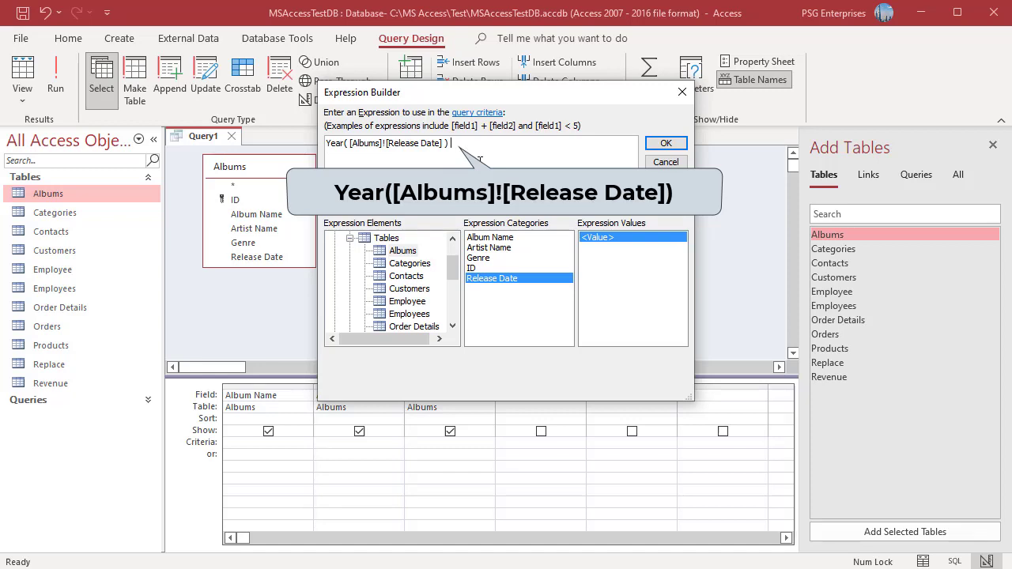
Step: Append a second Year function from the Built-In Date/Time functions
click(452, 238)
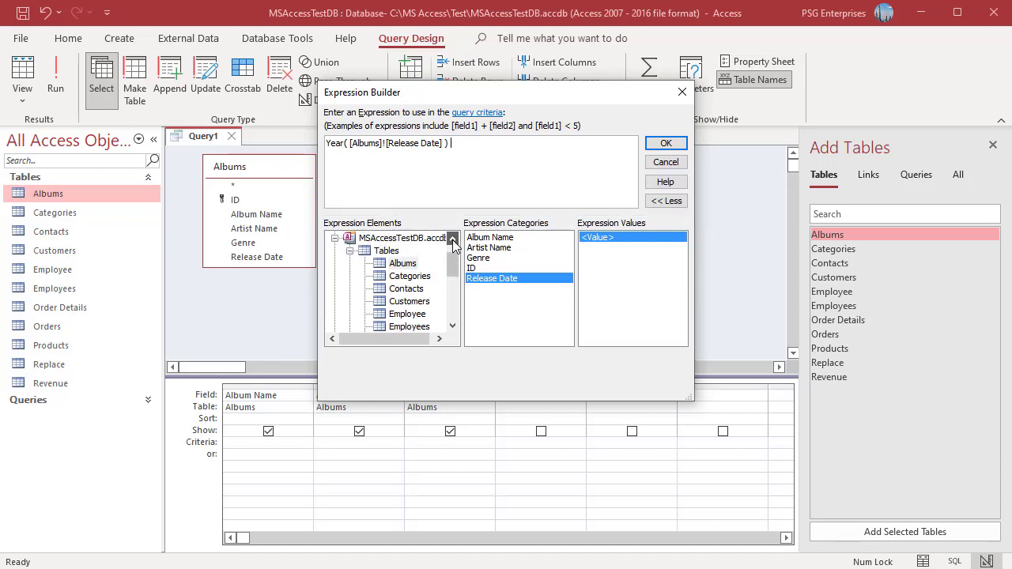
click(334, 240)
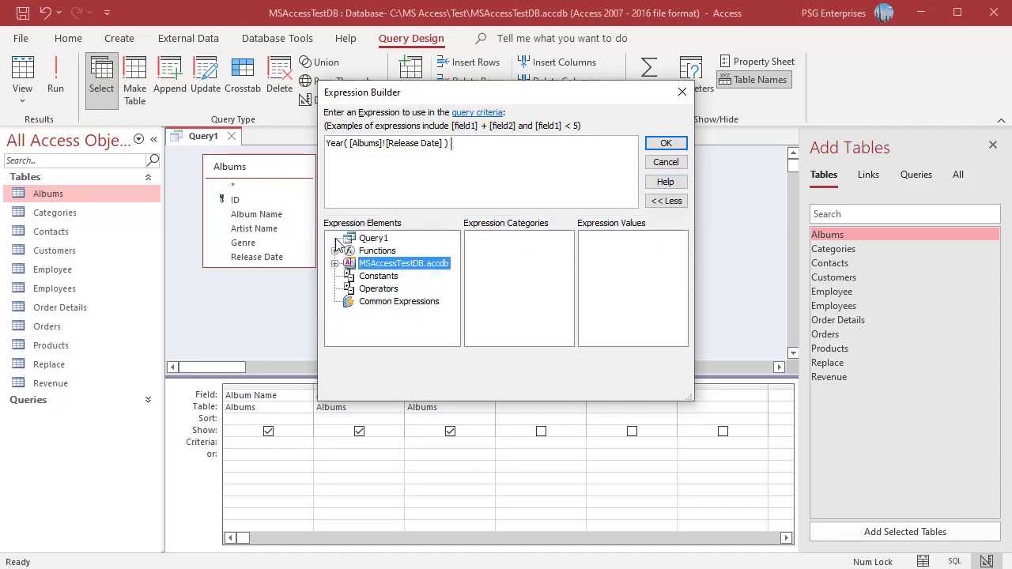
click(334, 250)
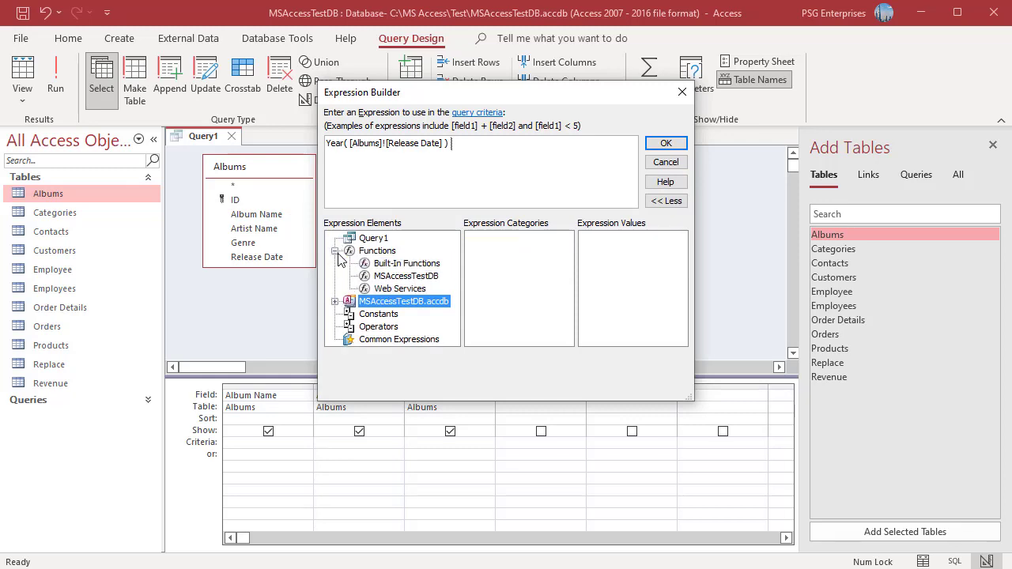
click(388, 269)
click(502, 280)
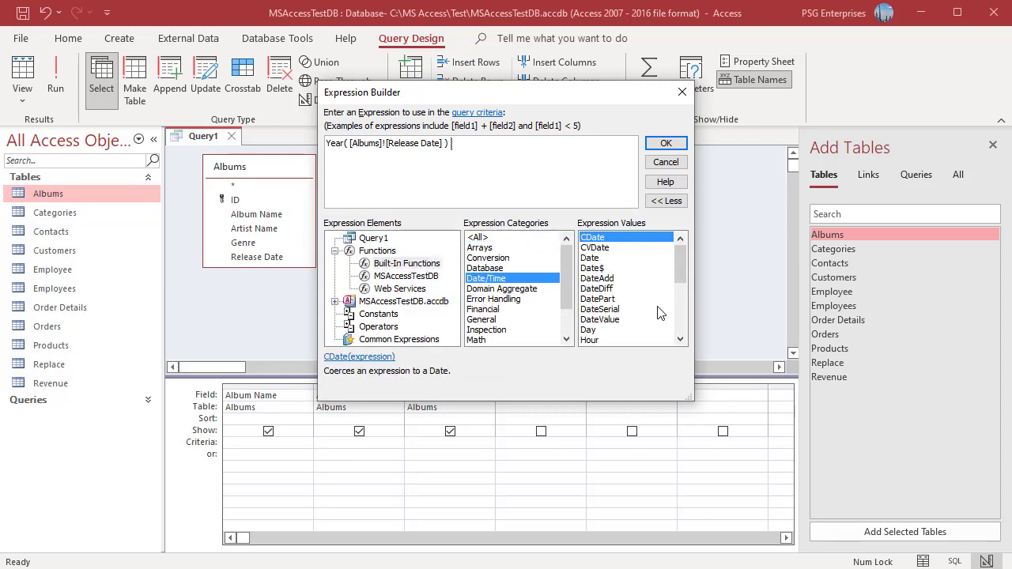
scroll(660, 312, down, 1)
scroll(660, 312, down, 4)
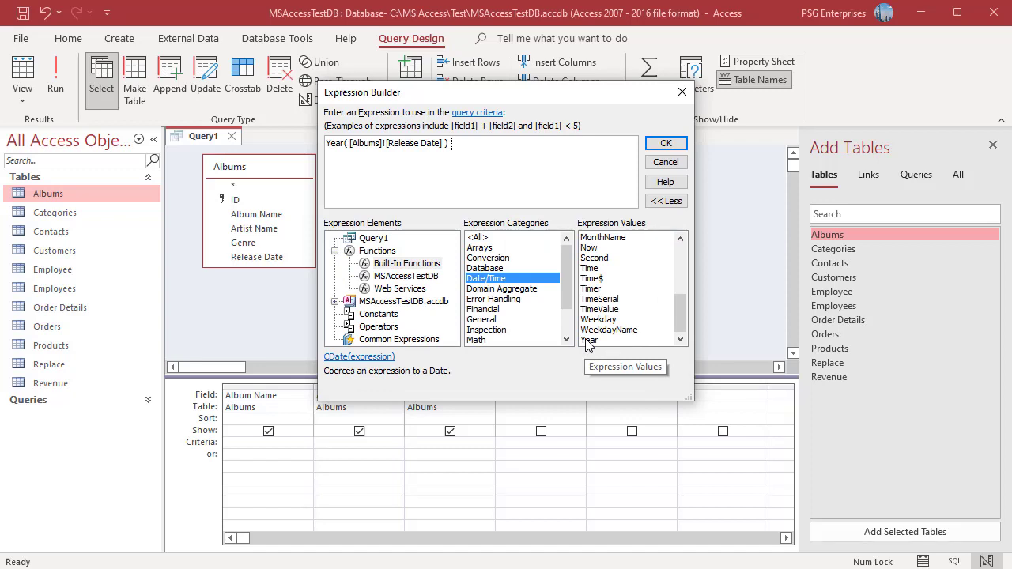
double_click(588, 340)
Step: Fill the second Year's «date» placeholder with Date(), giving Year( Date() )
click(512, 145)
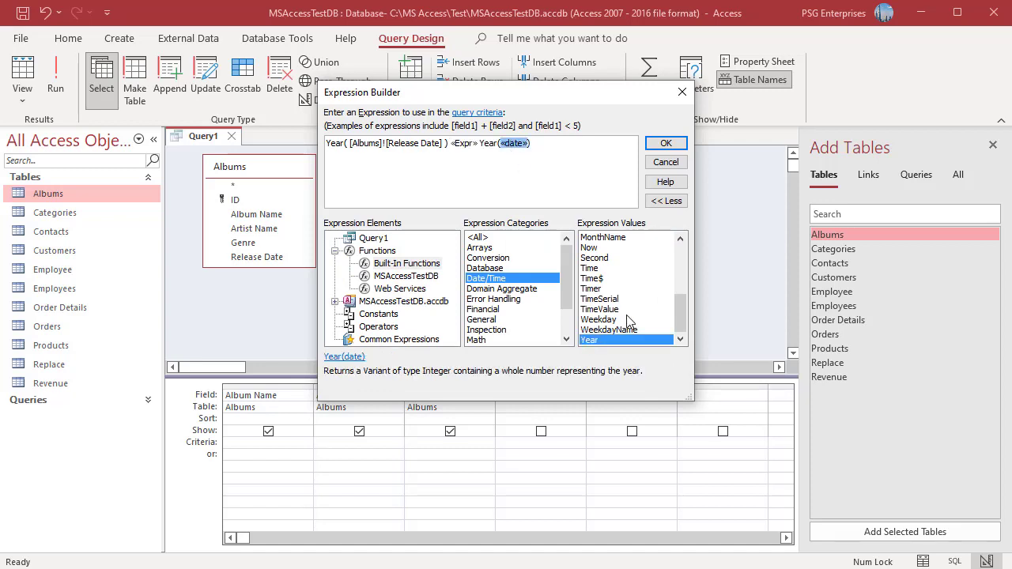
scroll(628, 320, up, 3)
scroll(628, 320, up, 2)
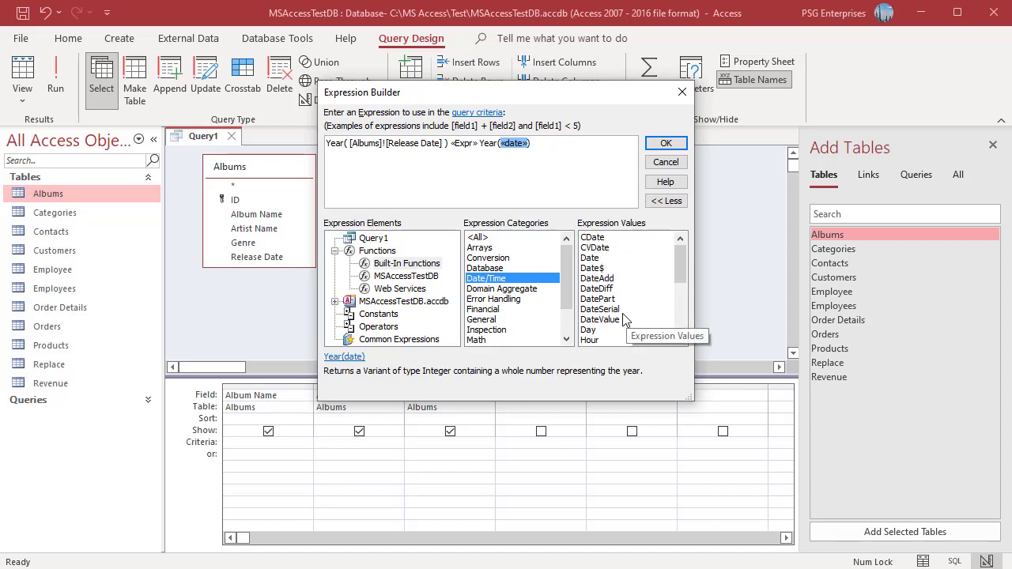
double_click(595, 258)
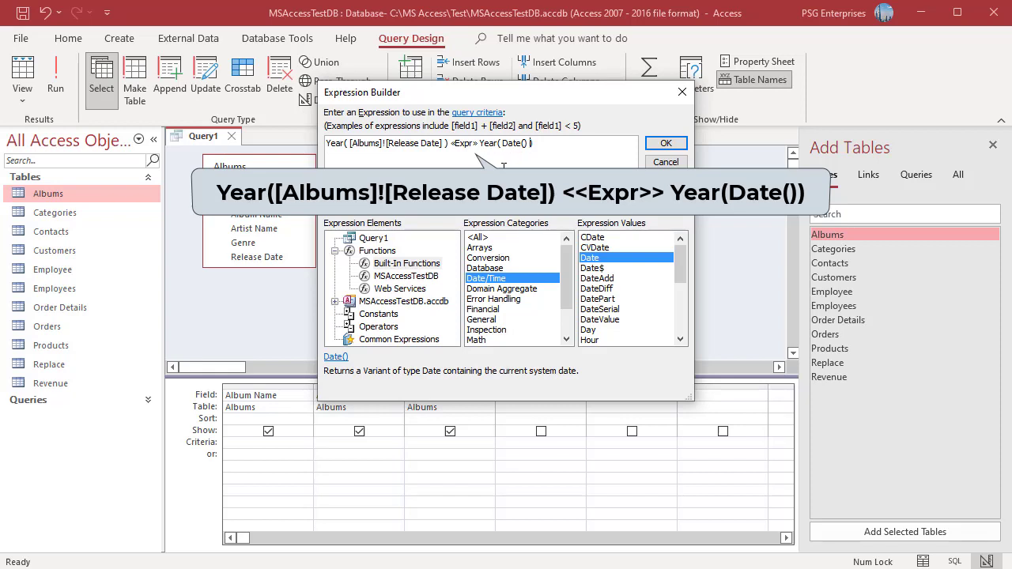
Step: Replace «Expr» with the > comparison operator and add - 10 after Year( Date() )
click(463, 144)
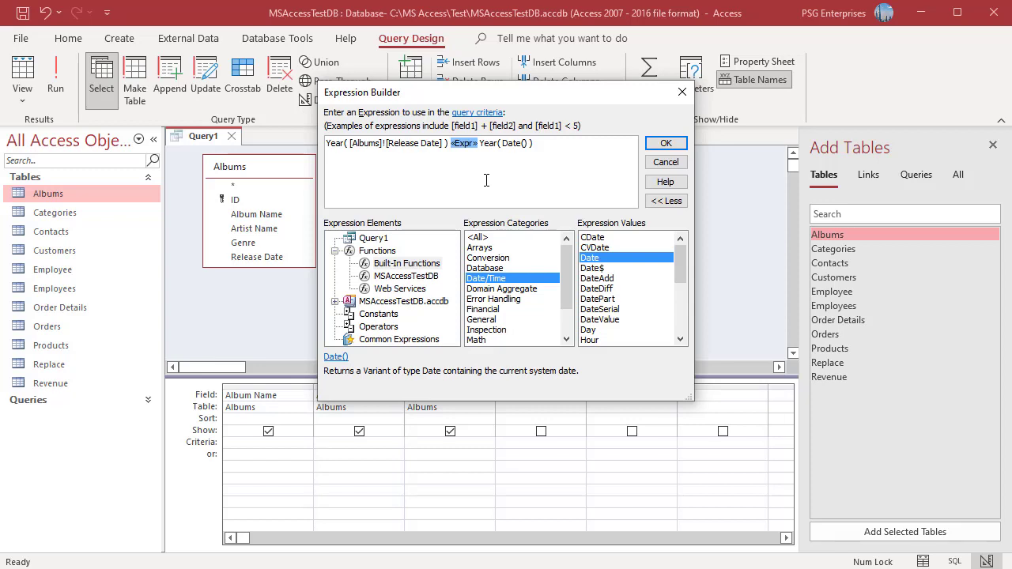
click(395, 329)
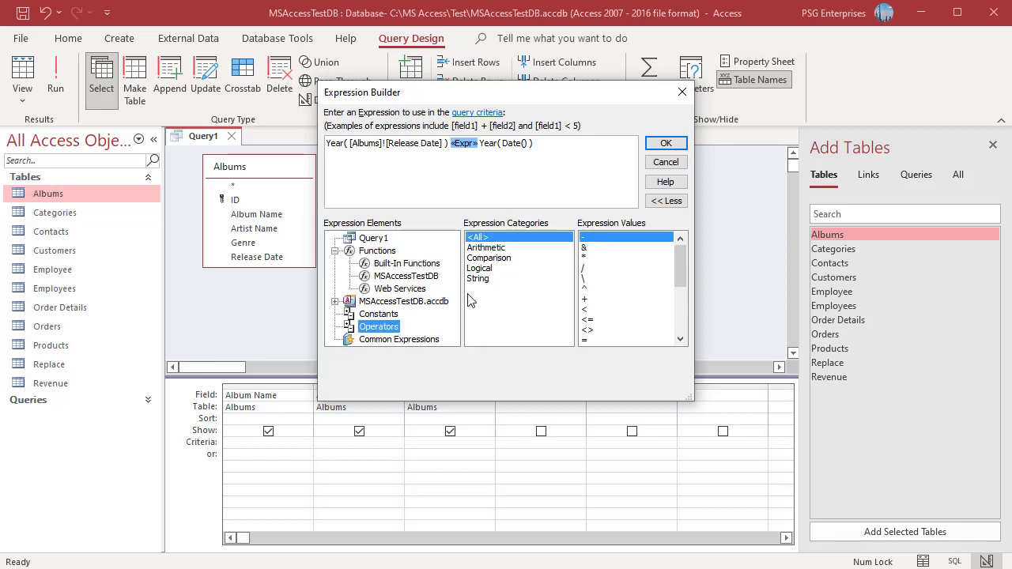
click(493, 258)
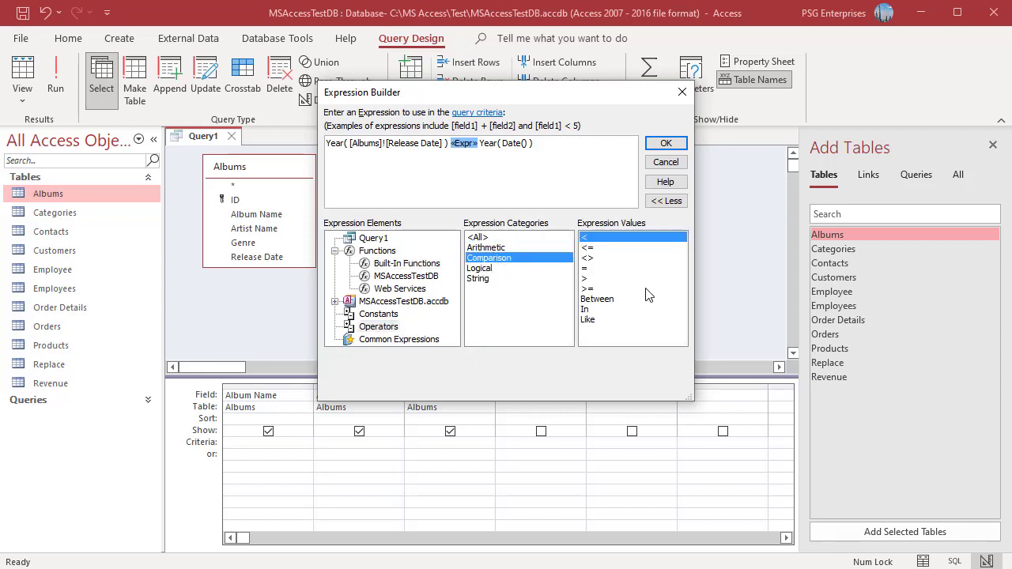
double_click(585, 282)
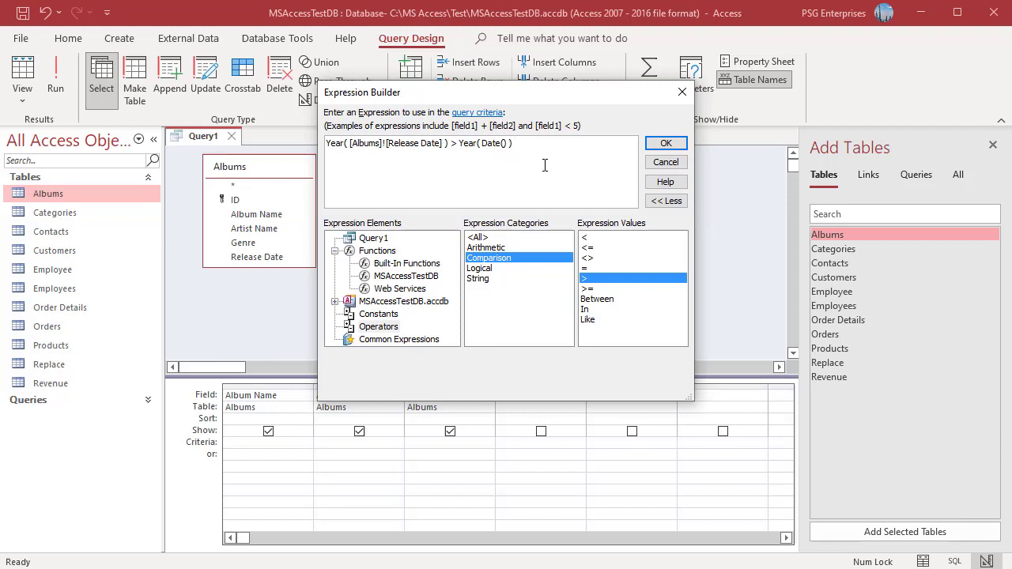
text(- 1)
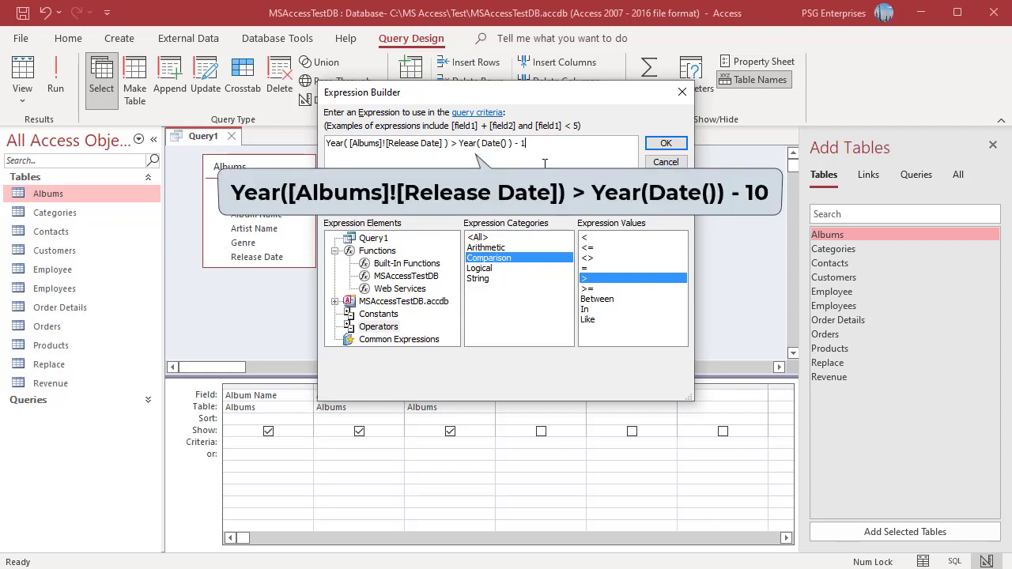
text(0)
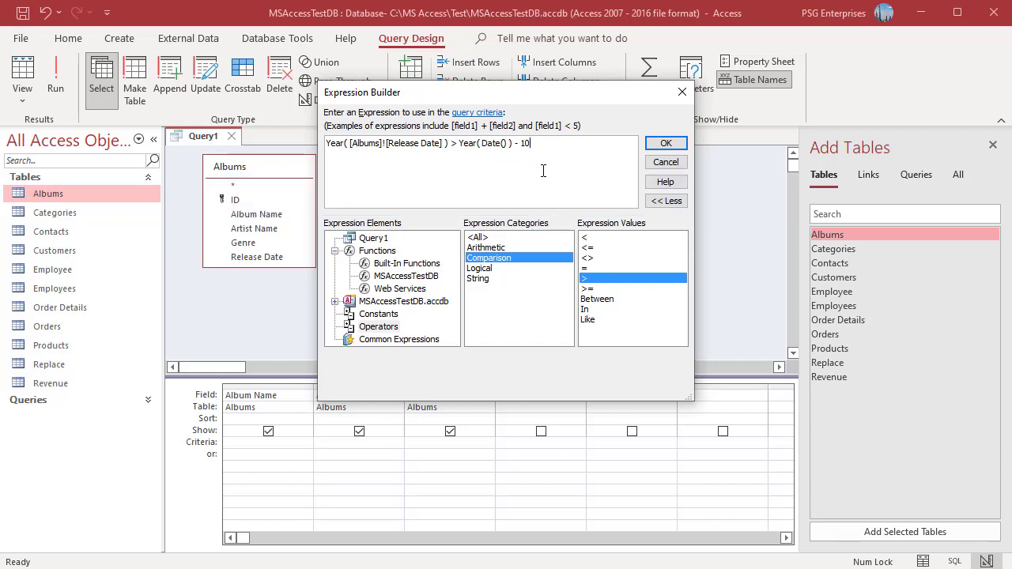
Step: Accept the criterion and run the query, showing the 8 albums released 2013 or later
click(666, 143)
click(459, 456)
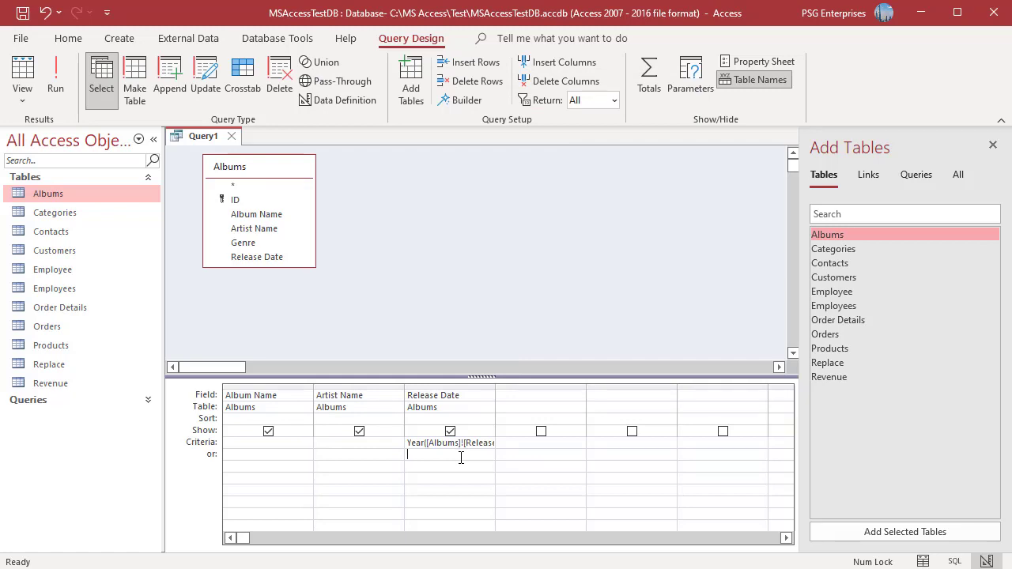
click(52, 89)
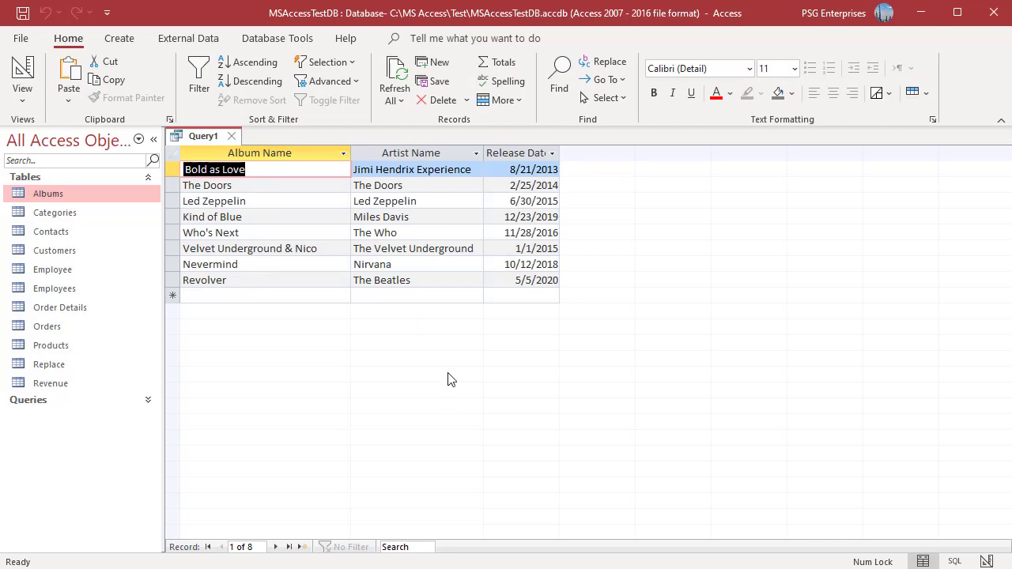